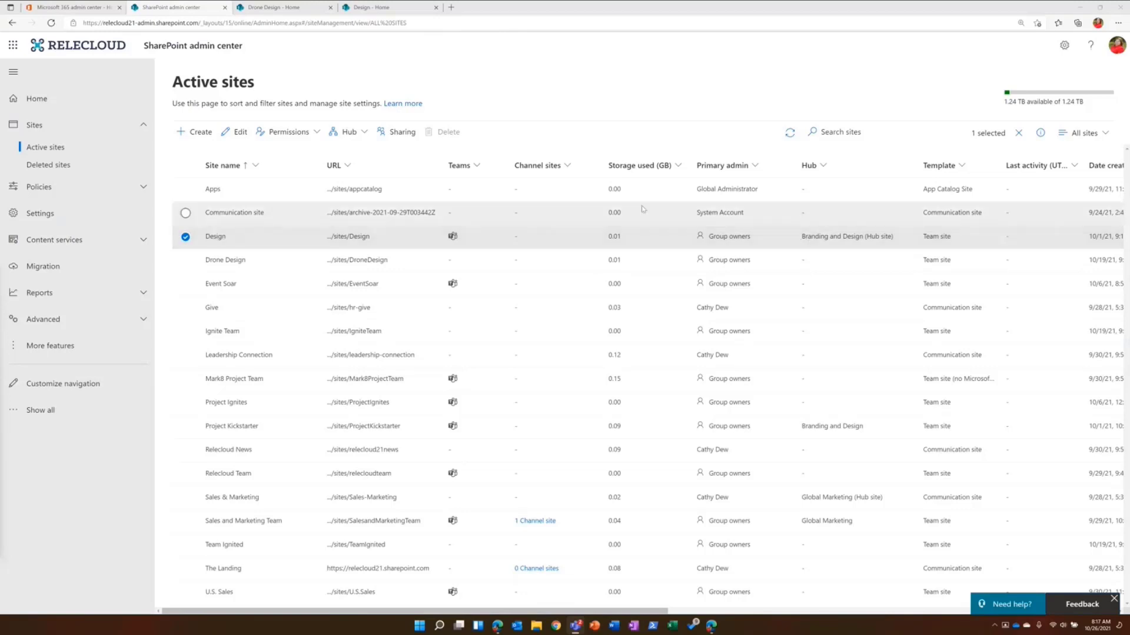
- Review the hub site settings of the Design site, including its permitted people and parent hub association, without saving changes
{"action": "left_click", "coordinate": [365, 135]}
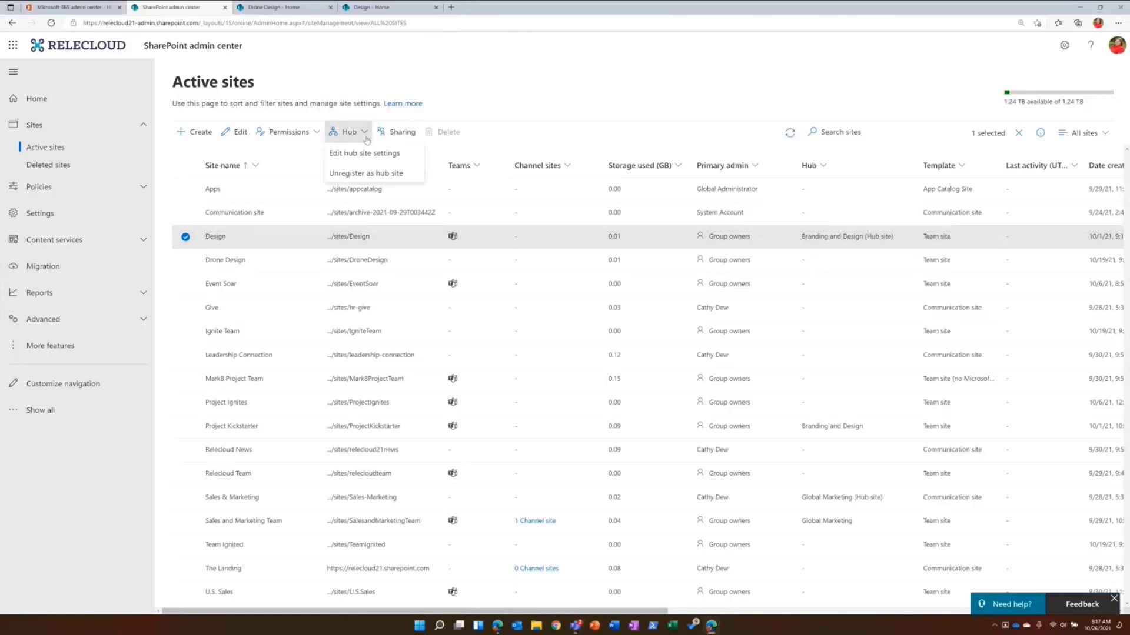
{"action": "left_click", "coordinate": [364, 153]}
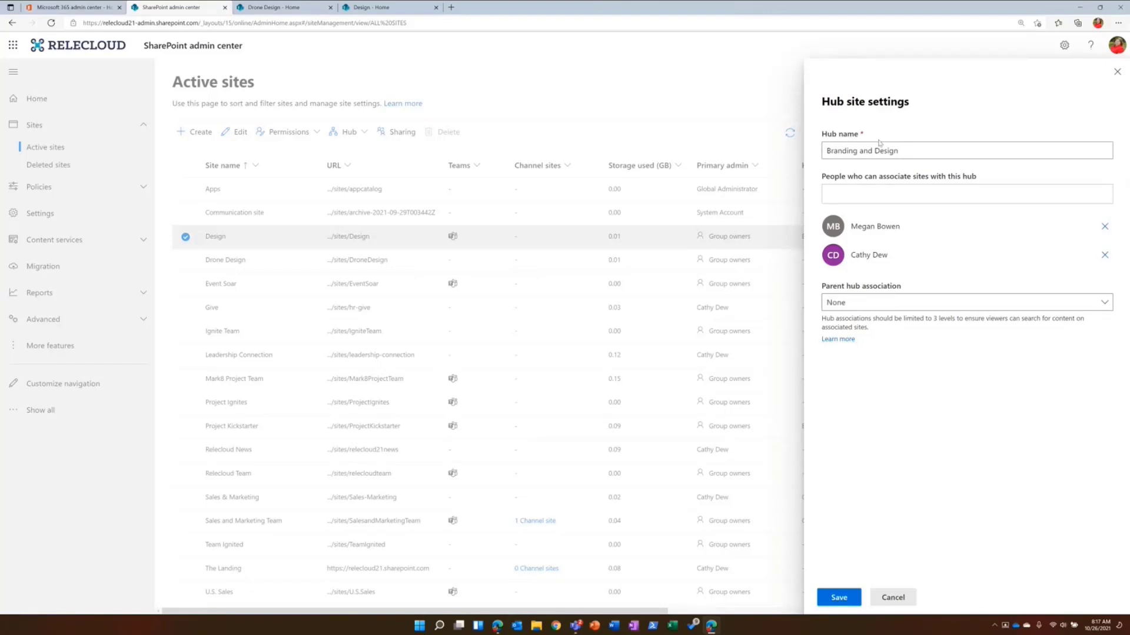
{"action": "left_click", "coordinate": [893, 598]}
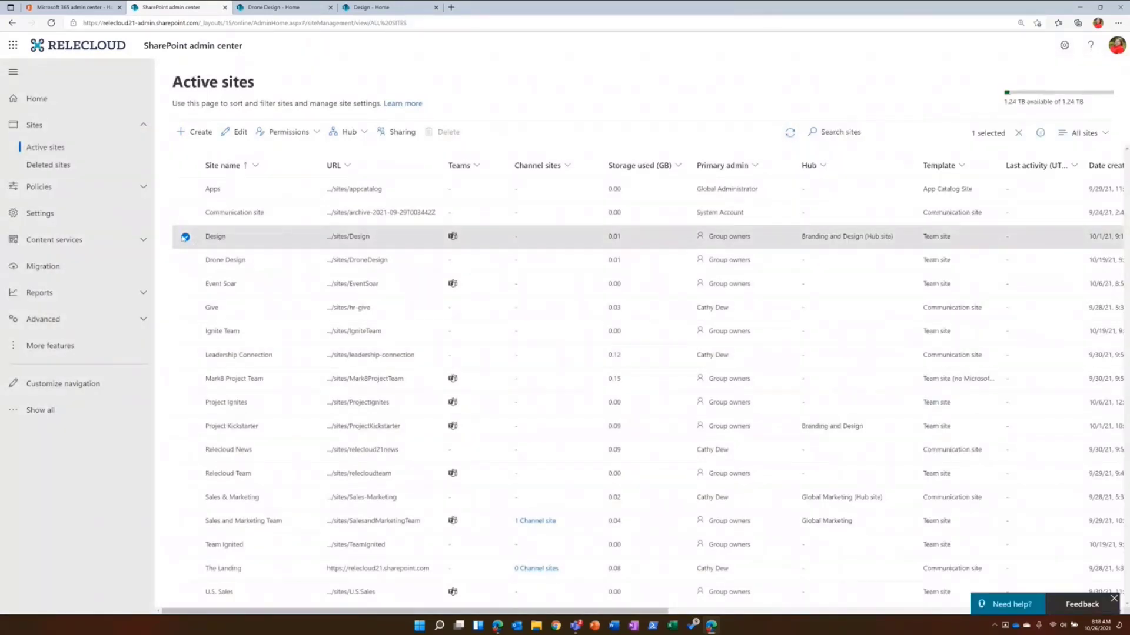
- Register the Drone Design site as a hub named Drone Design, with three people allowed to associate sites with it
{"action": "left_click", "coordinate": [186, 237]}
{"action": "left_click", "coordinate": [184, 262]}
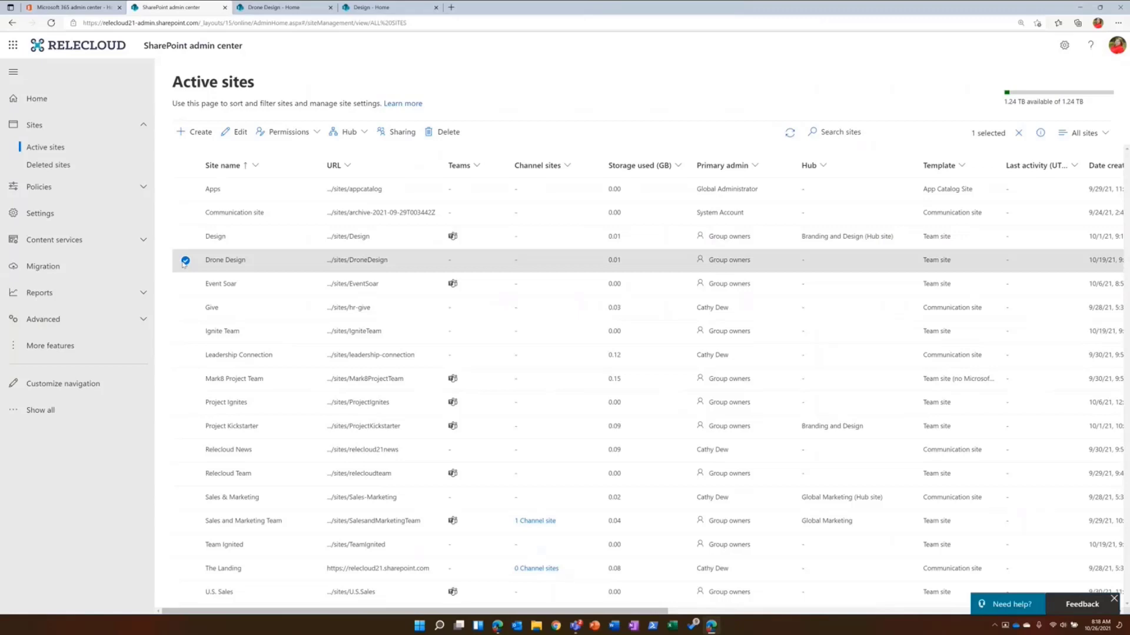
{"action": "left_click", "coordinate": [366, 137]}
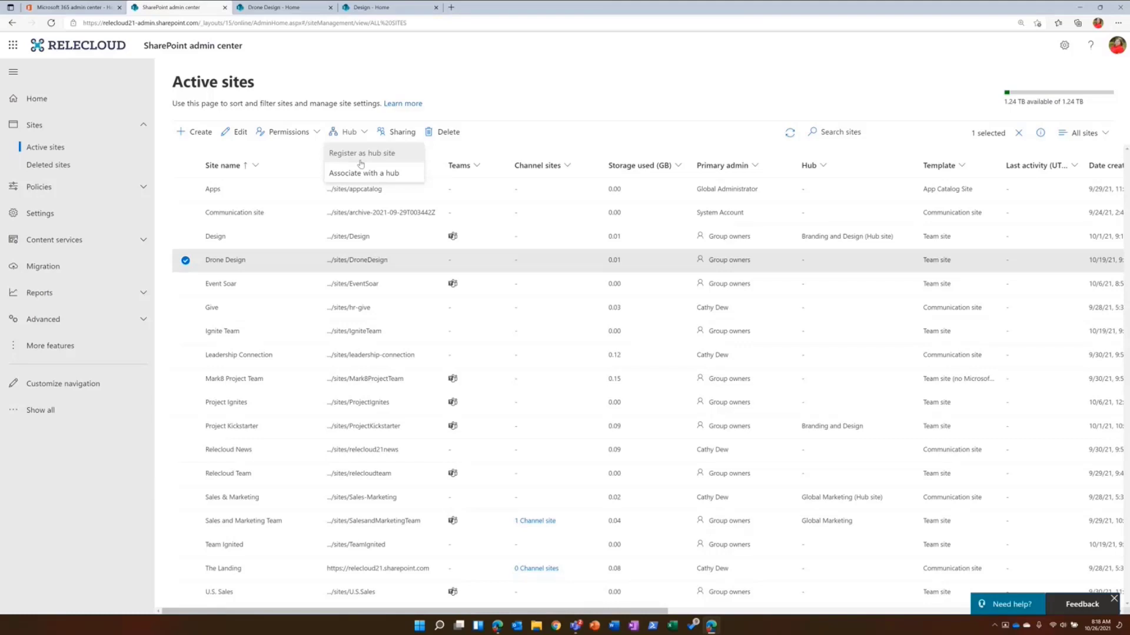
{"action": "left_click", "coordinate": [361, 154]}
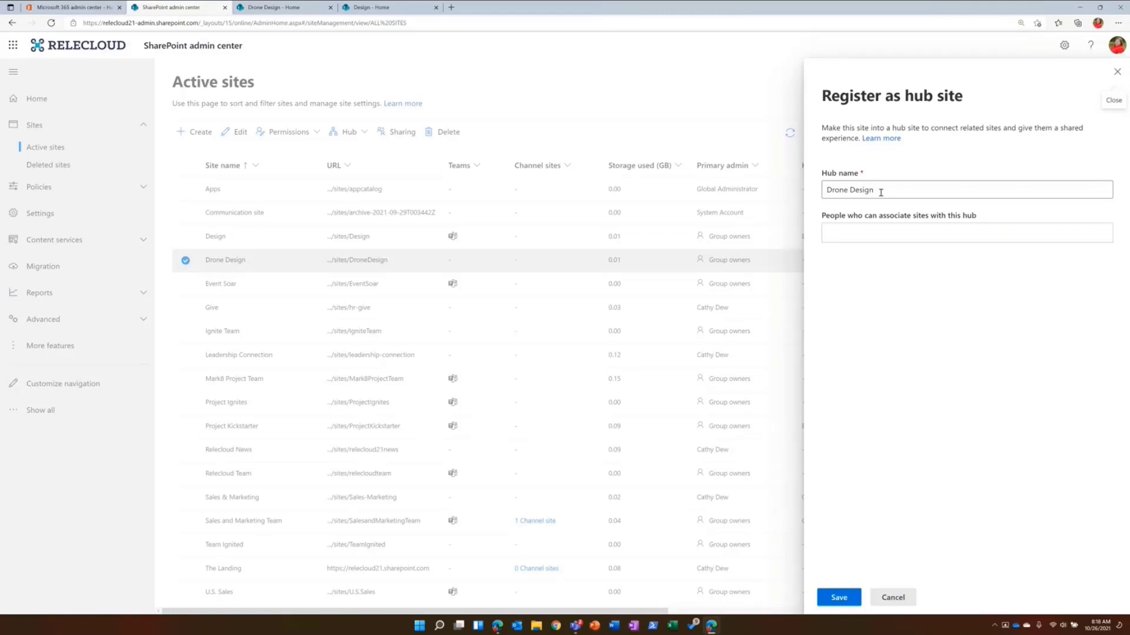
{"action": "left_click", "coordinate": [854, 234]}
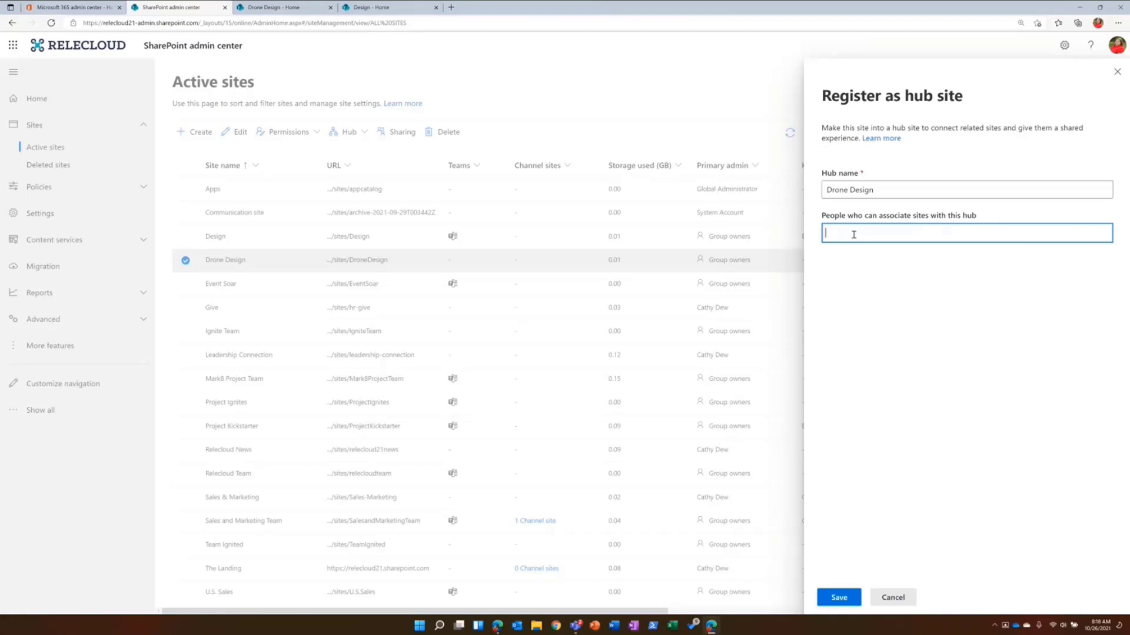
{"action": "type", "text": "Cathy"}
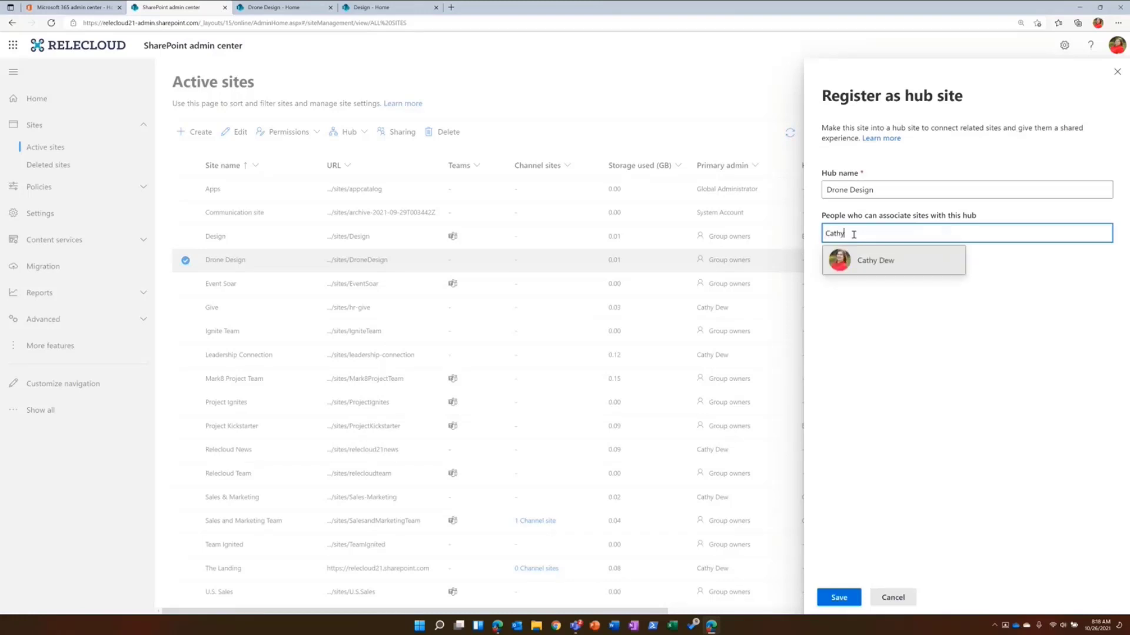
{"action": "left_click", "coordinate": [845, 259]}
{"action": "type", "text": "Megan"}
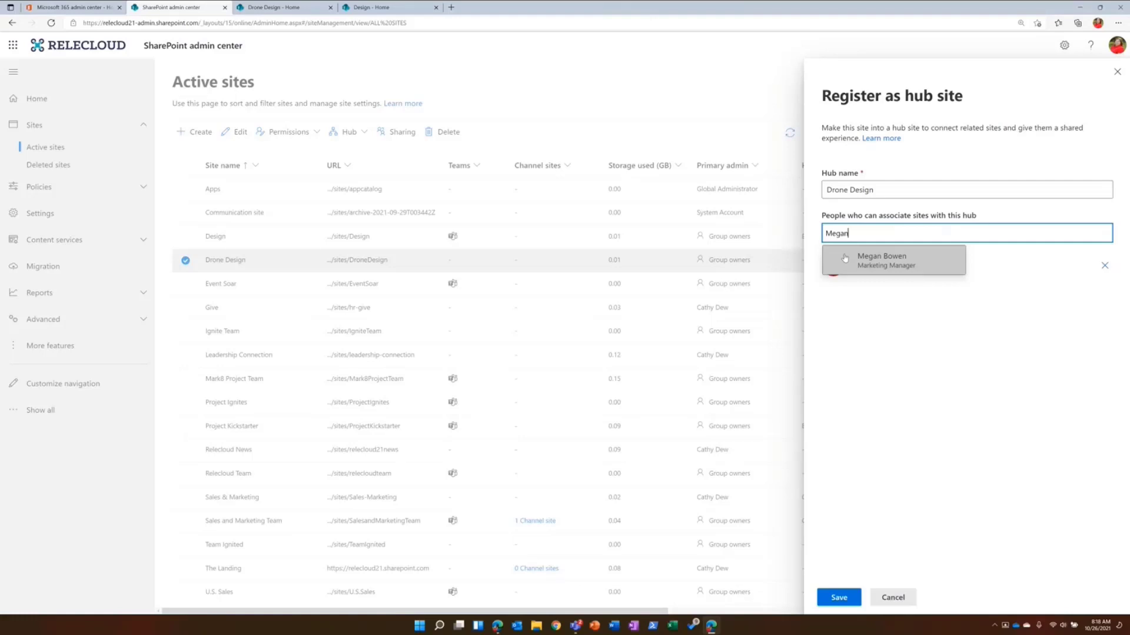
{"action": "left_click", "coordinate": [845, 259]}
{"action": "type", "text": "Alex"}
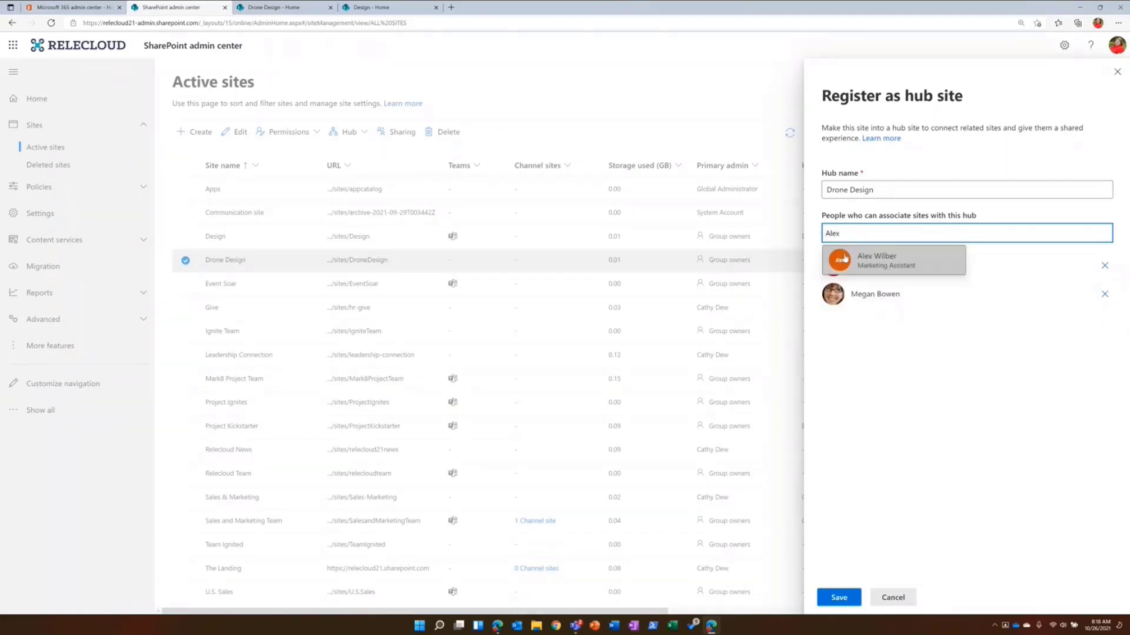
{"action": "left_click", "coordinate": [845, 259]}
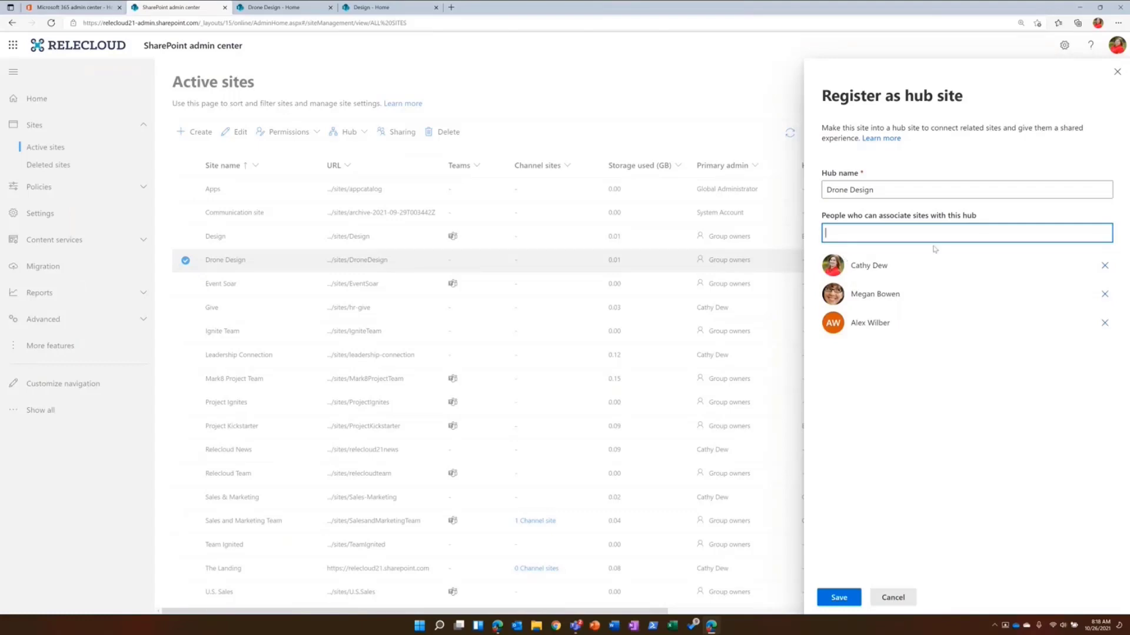
{"action": "left_click", "coordinate": [839, 598]}
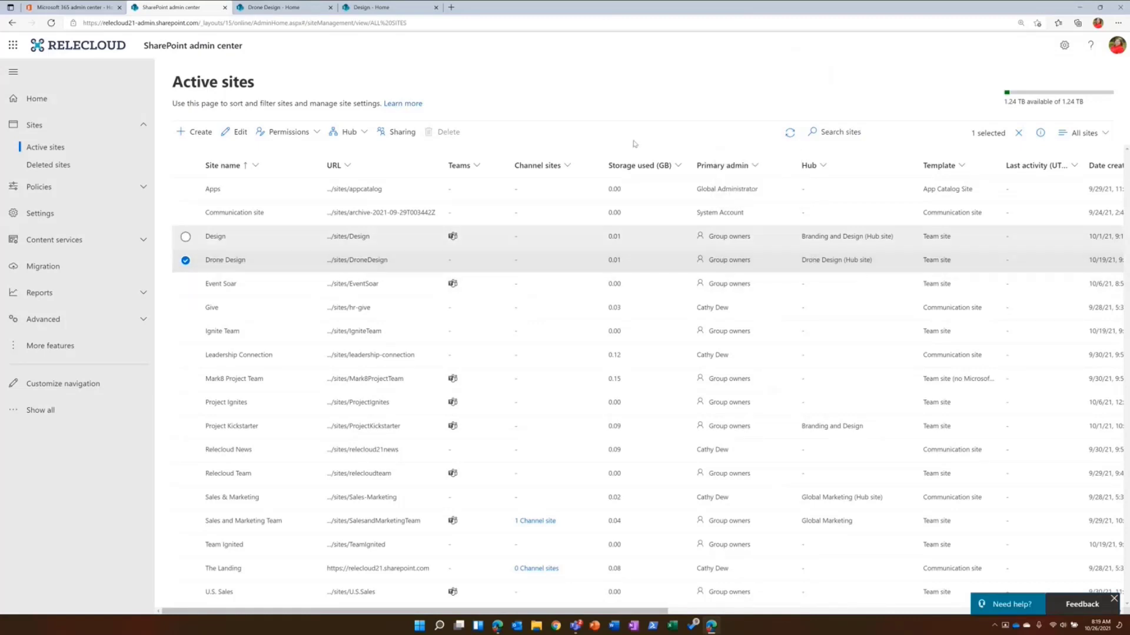
- On the reloaded Drone Design site, save the hub site settings with the hub name shown in navigation
{"action": "left_click", "coordinate": [266, 8]}
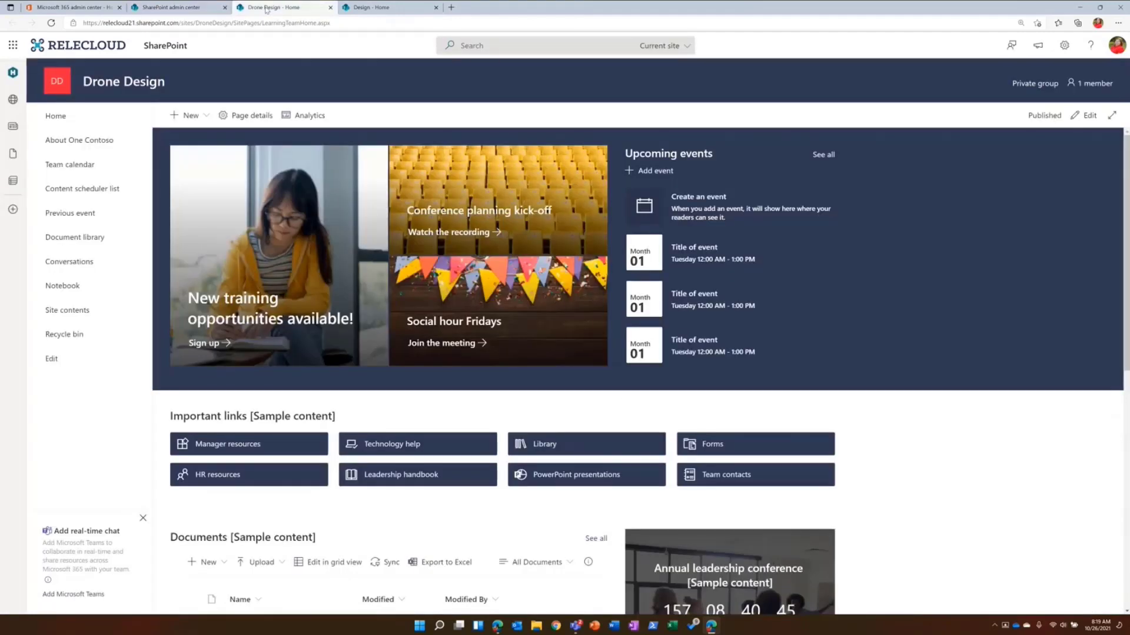
{"action": "left_click", "coordinate": [56, 26]}
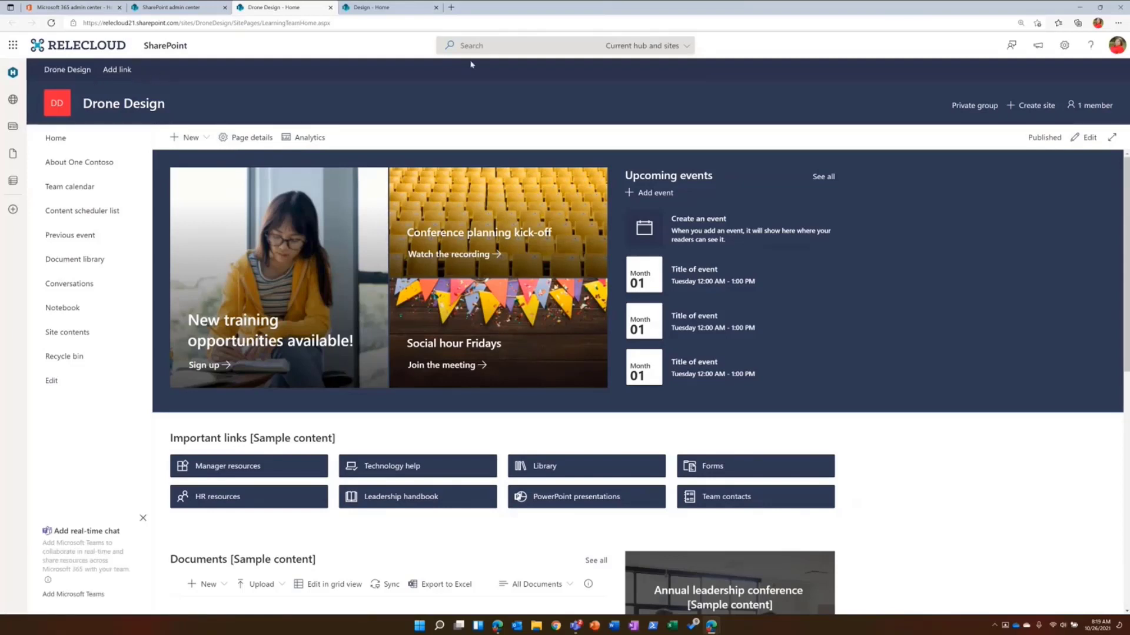
{"action": "left_click", "coordinate": [1060, 52]}
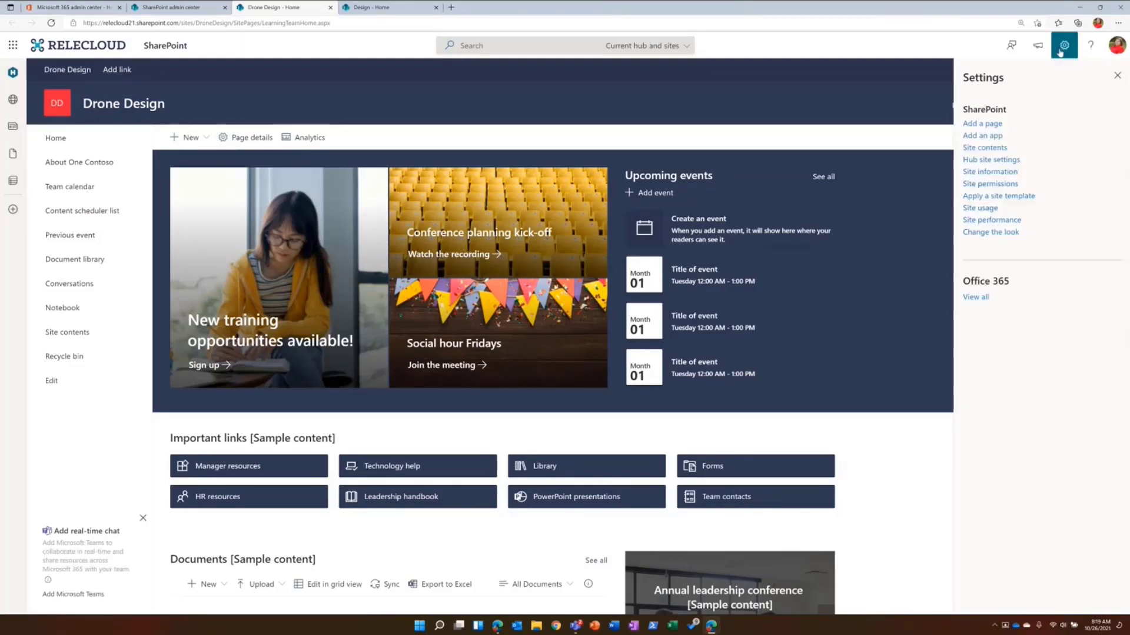
{"action": "left_click", "coordinate": [1001, 160]}
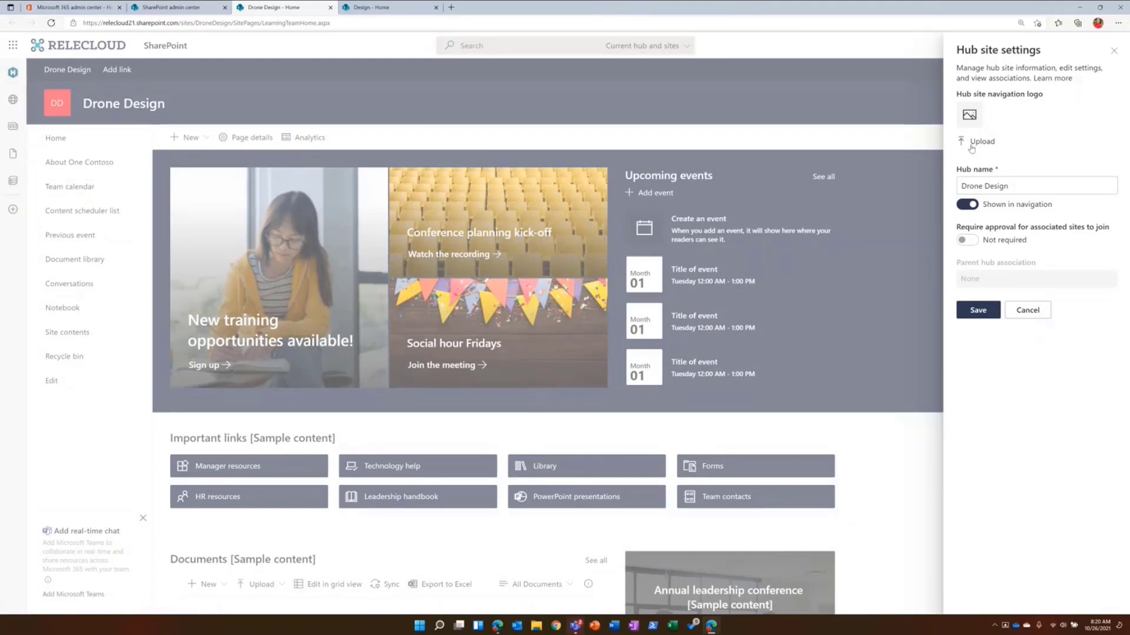
{"action": "left_click", "coordinate": [967, 205]}
{"action": "left_click", "coordinate": [970, 205]}
{"action": "left_click", "coordinate": [976, 310]}
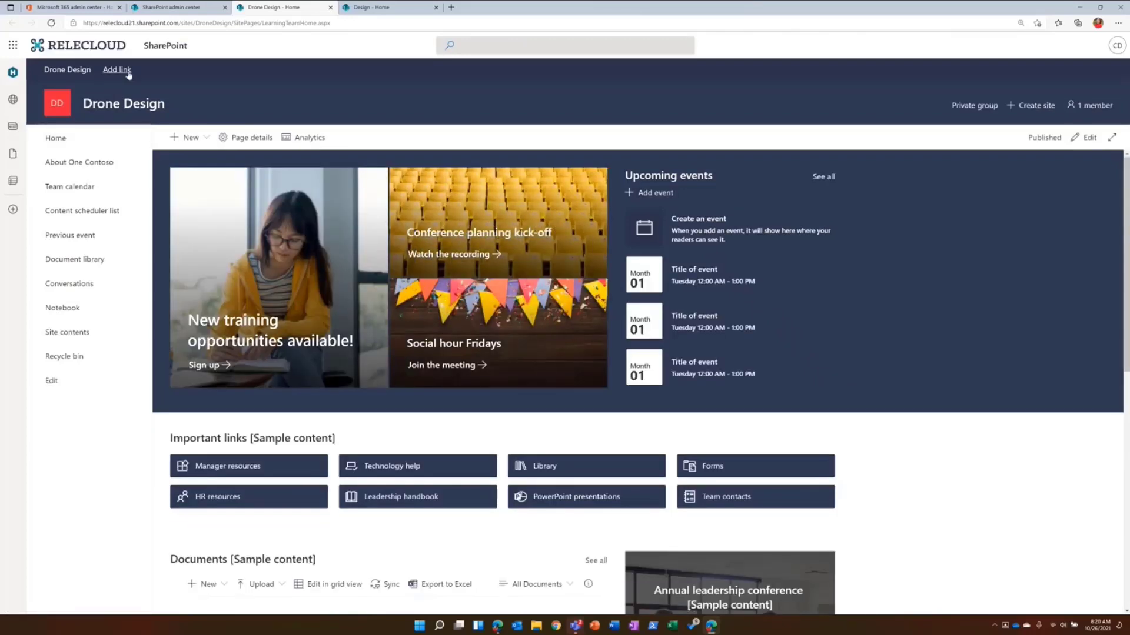
- Add a label named "Drone Sites" to the Drone Design hub navigation and save the navigation
{"action": "left_click", "coordinate": [129, 72]}
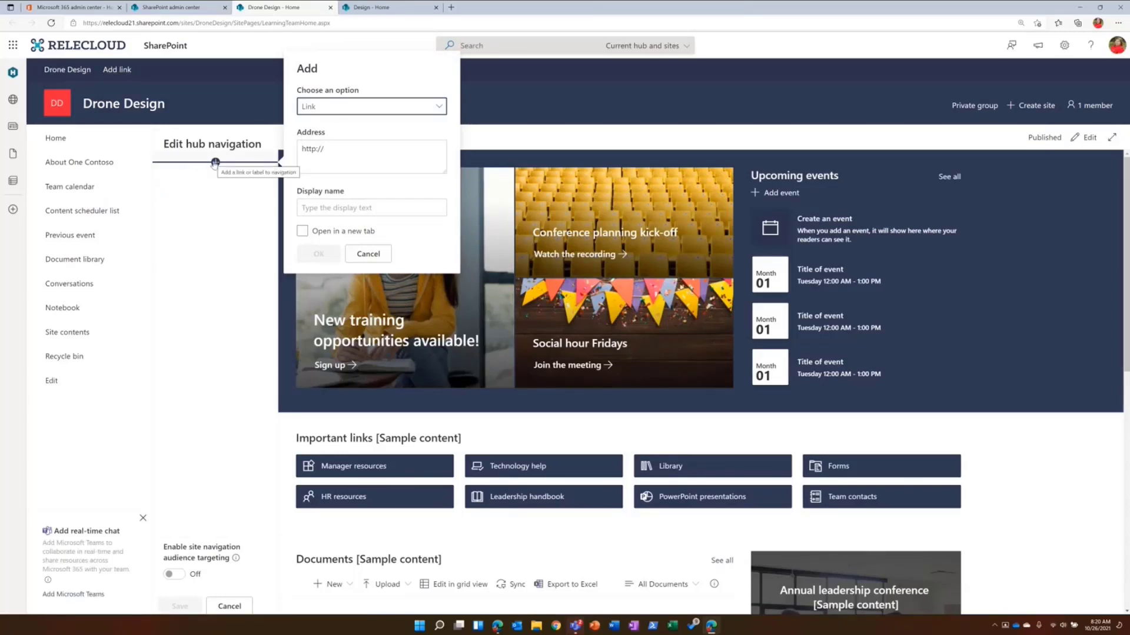
{"action": "left_click", "coordinate": [371, 106]}
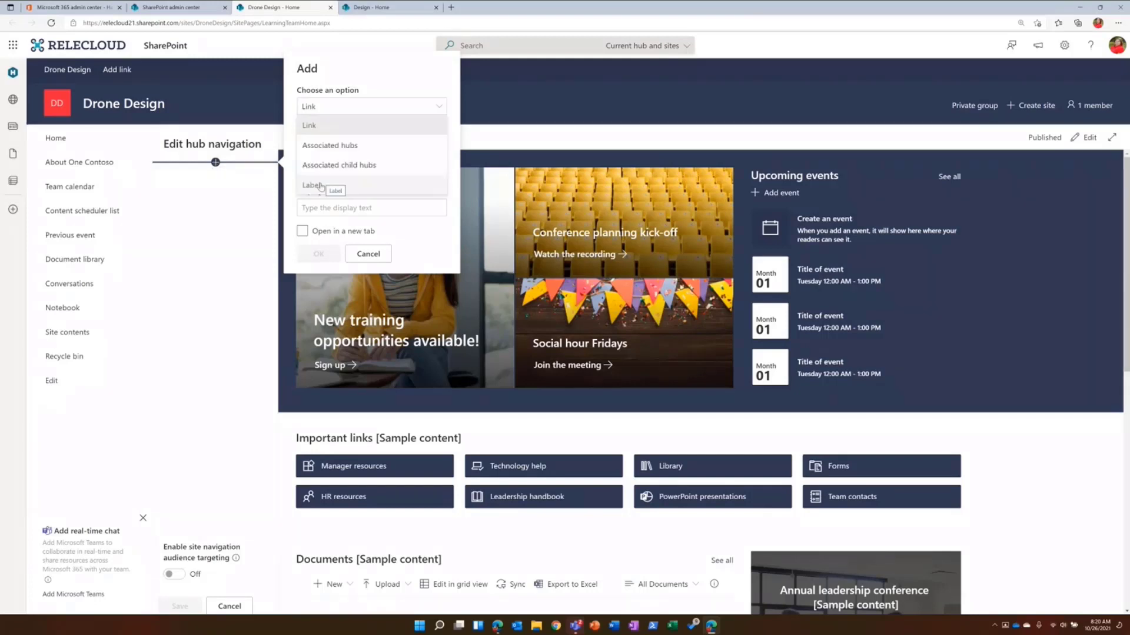
{"action": "left_click", "coordinate": [338, 157]}
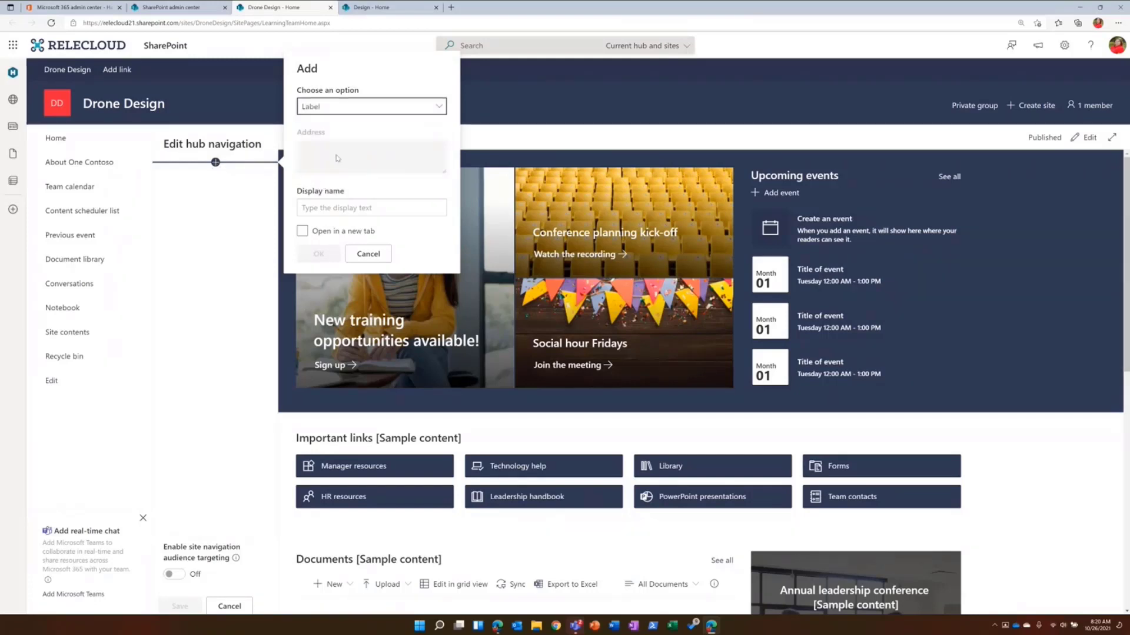
{"action": "left_click", "coordinate": [322, 206]}
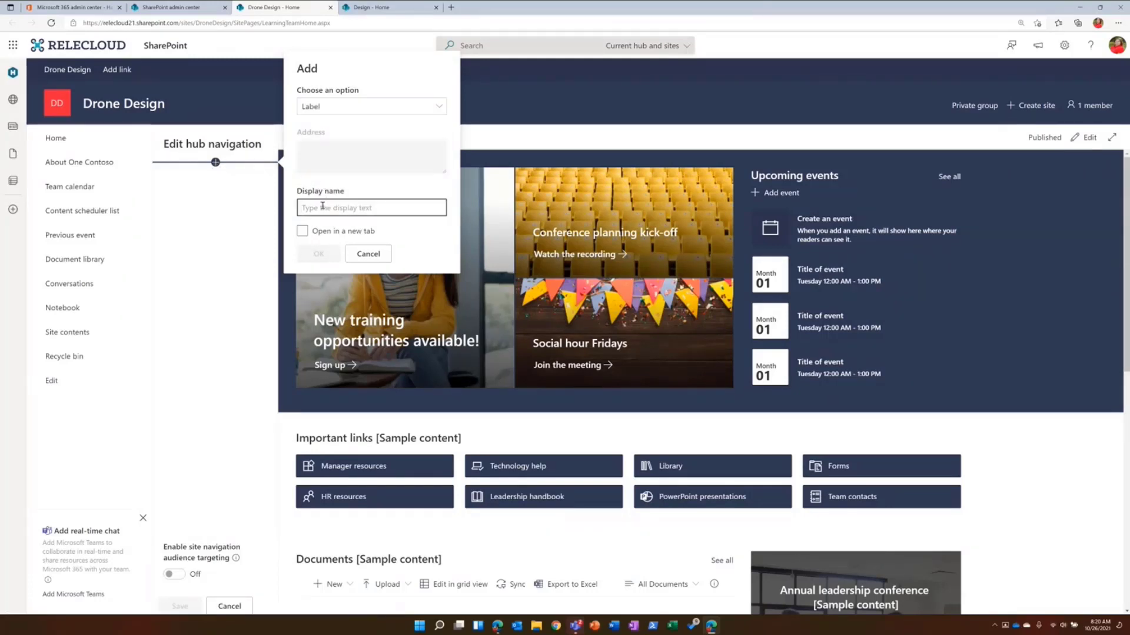
{"action": "type", "text": "Drone"}
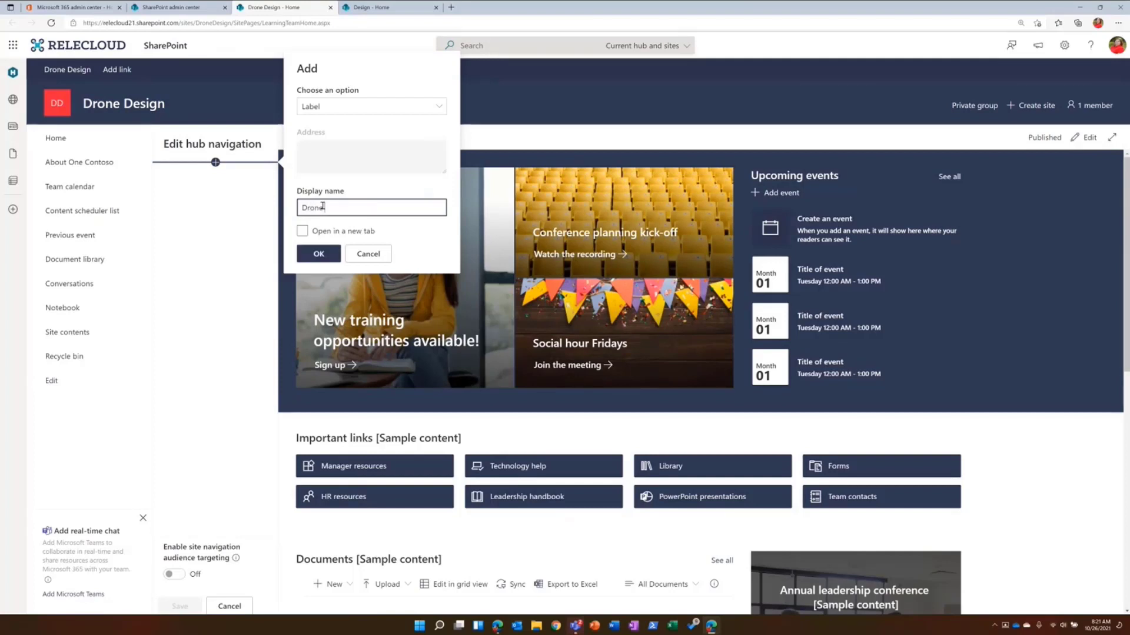
{"action": "type", "text": " Sites"}
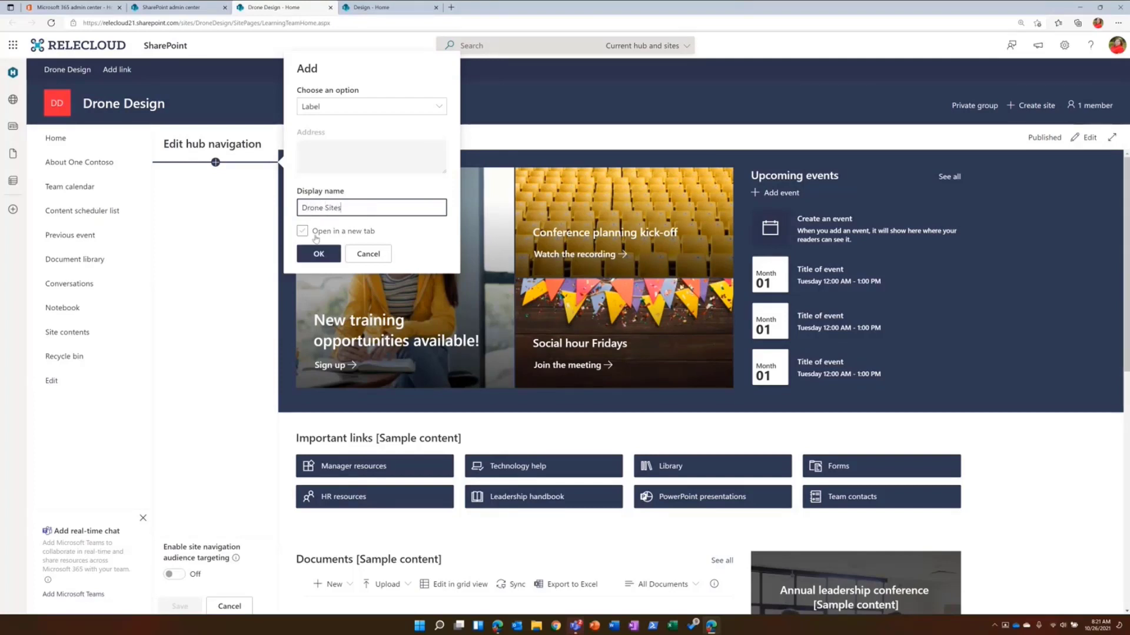
{"action": "left_click", "coordinate": [324, 260]}
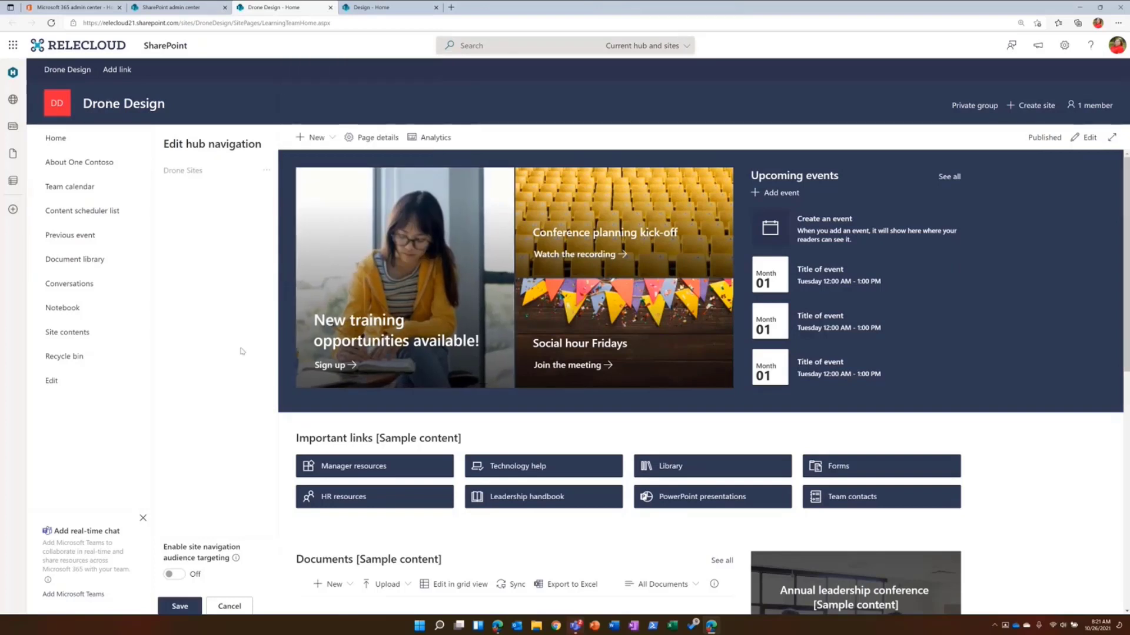
{"action": "left_click", "coordinate": [174, 607]}
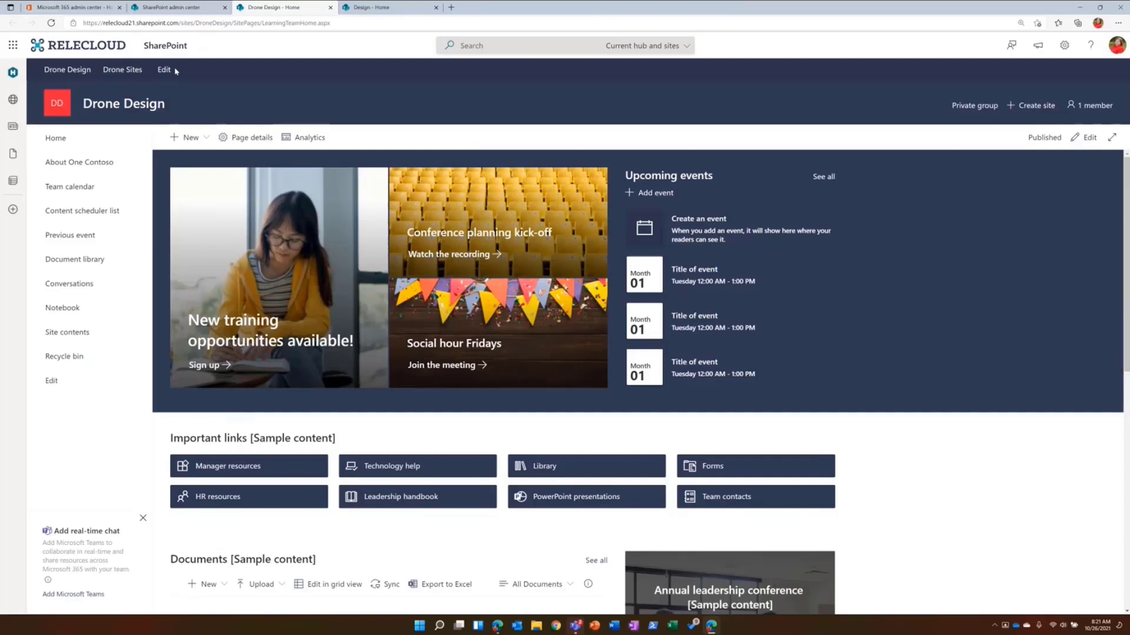
- Examine the item types available for a new hub navigation entry below Drone Sites, without adding one
{"action": "left_click", "coordinate": [174, 70]}
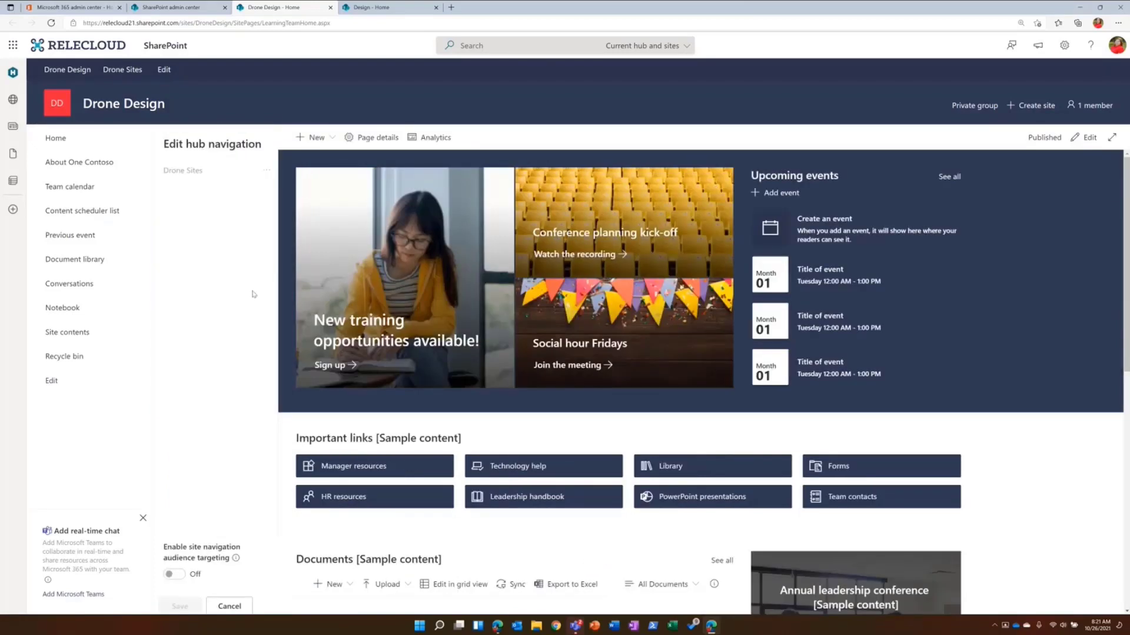
{"action": "left_click", "coordinate": [215, 182]}
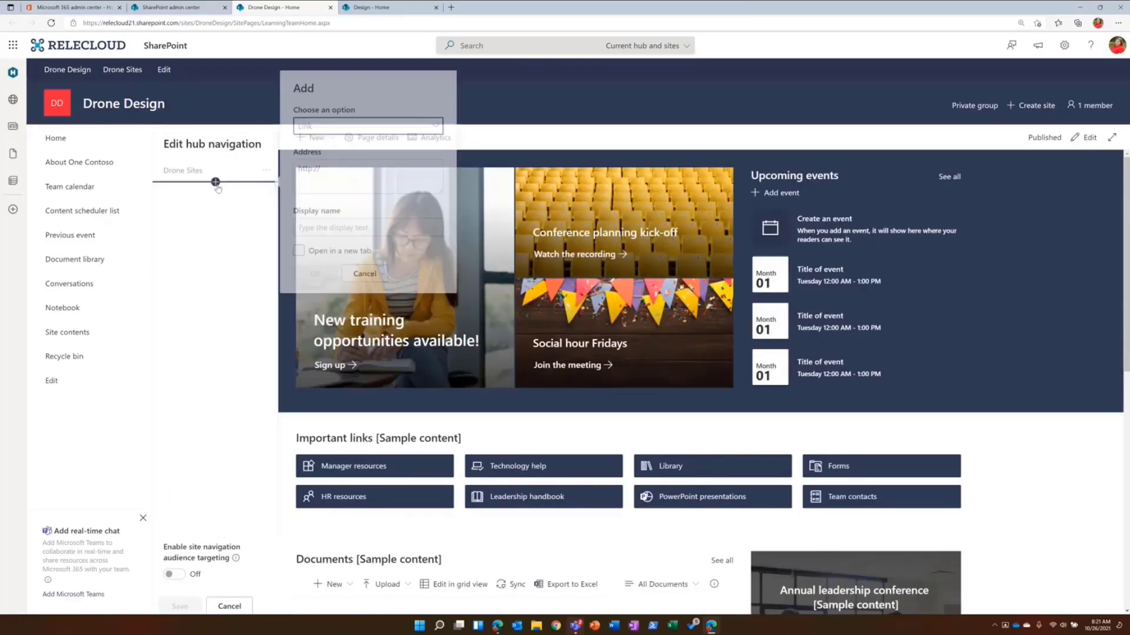
{"action": "left_click", "coordinate": [374, 127]}
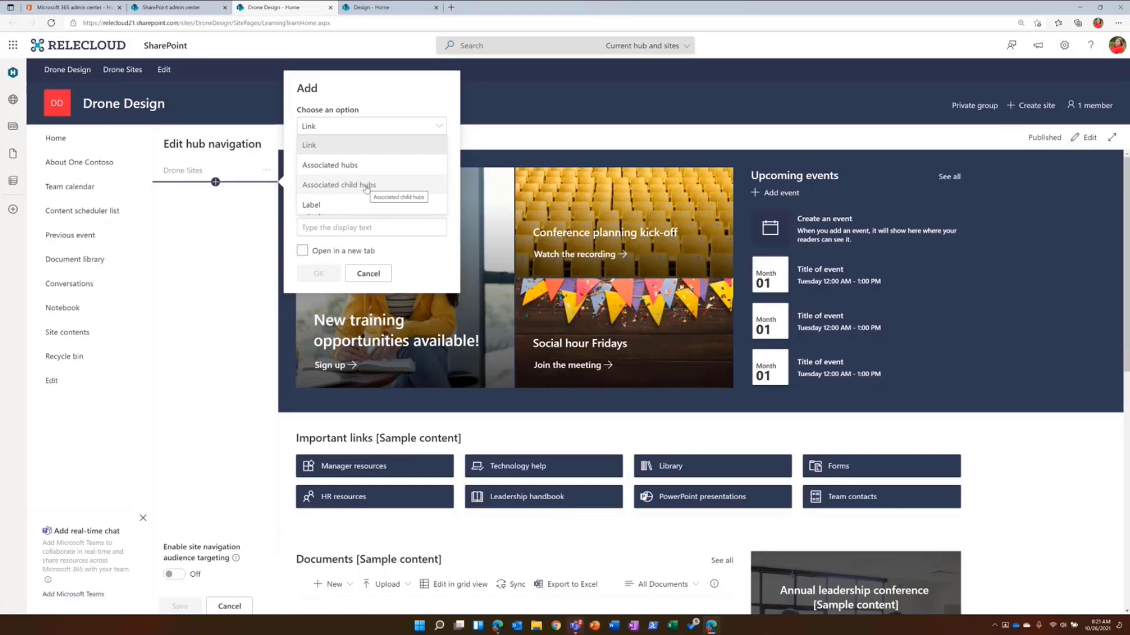
{"action": "left_click", "coordinate": [369, 274]}
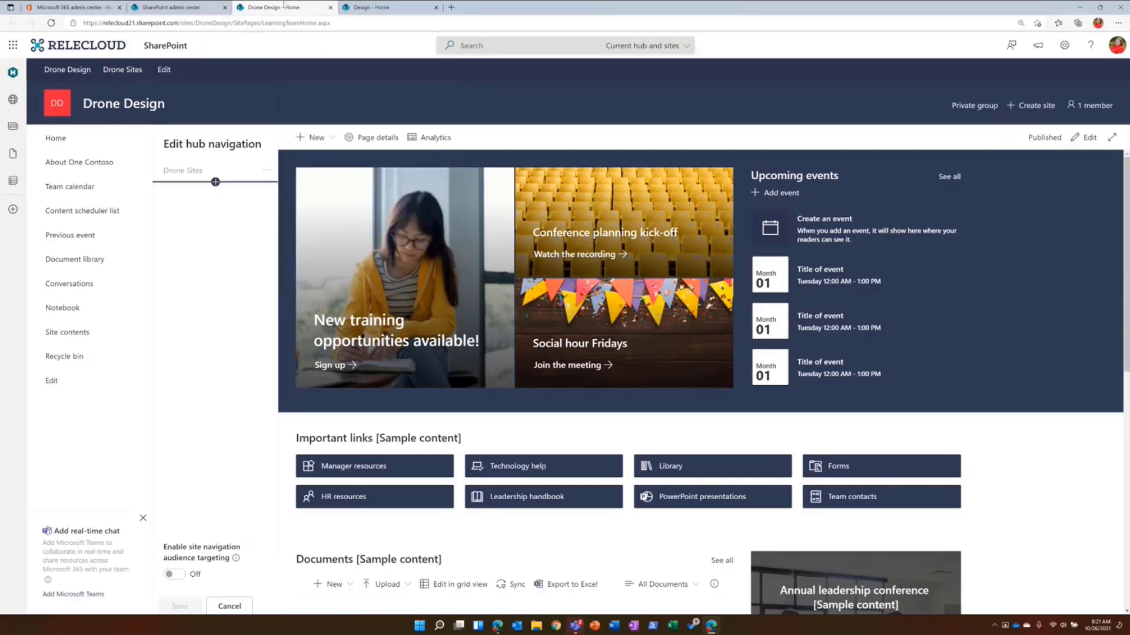
- In the SharePoint admin center, associate the Mark8 Project Team site with the Drone Design hub and save the association
{"action": "left_click", "coordinate": [175, 7]}
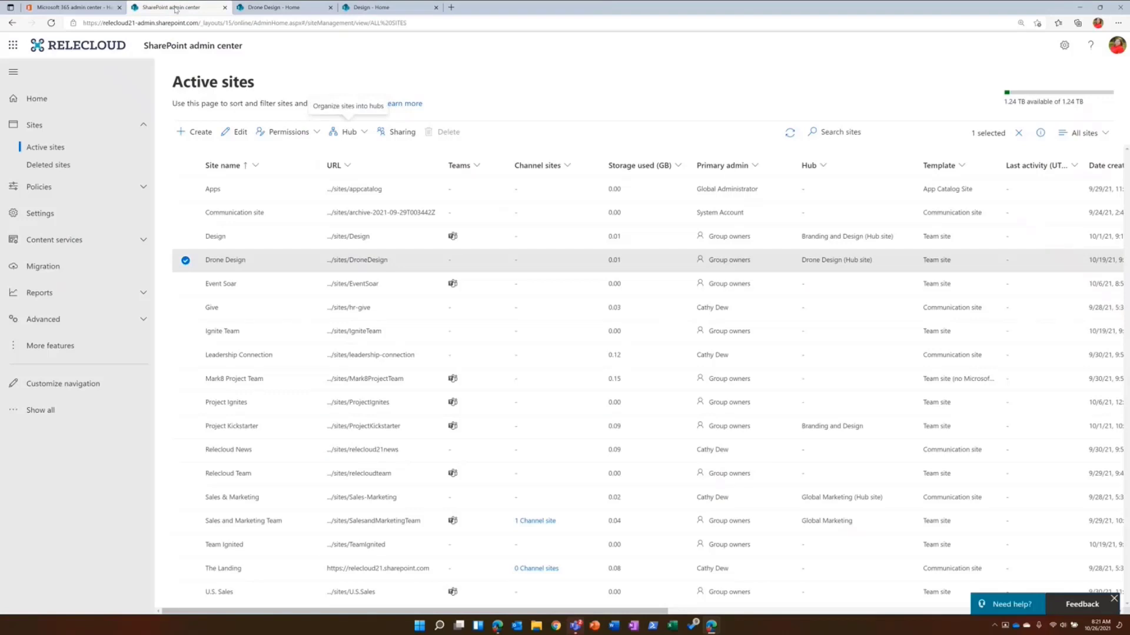
{"action": "left_click", "coordinate": [185, 260]}
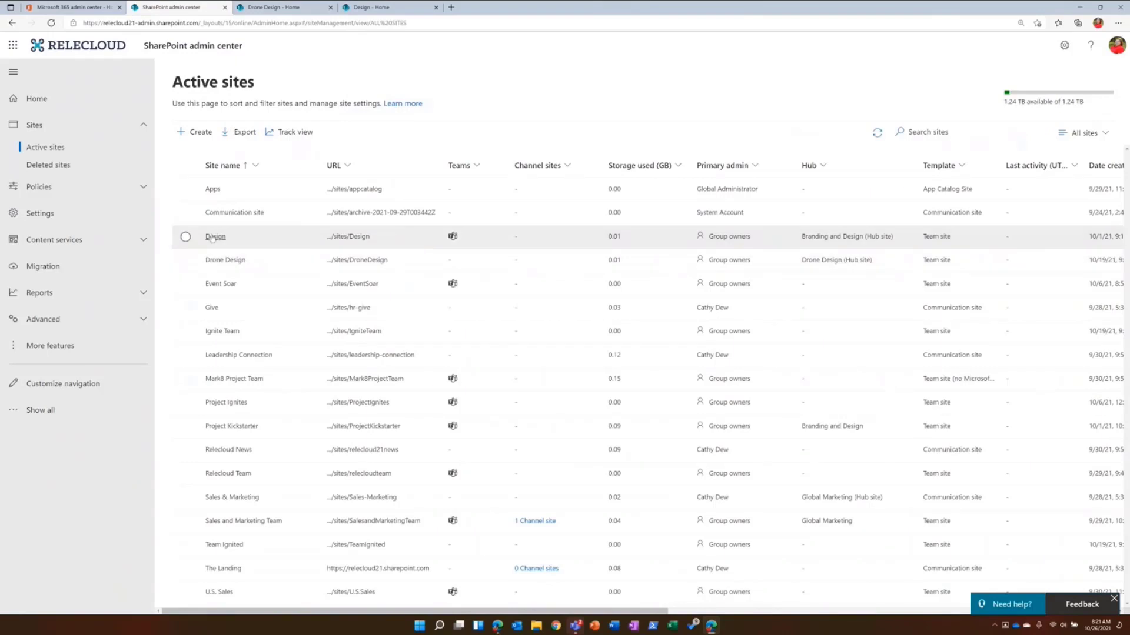
{"action": "left_click", "coordinate": [185, 260]}
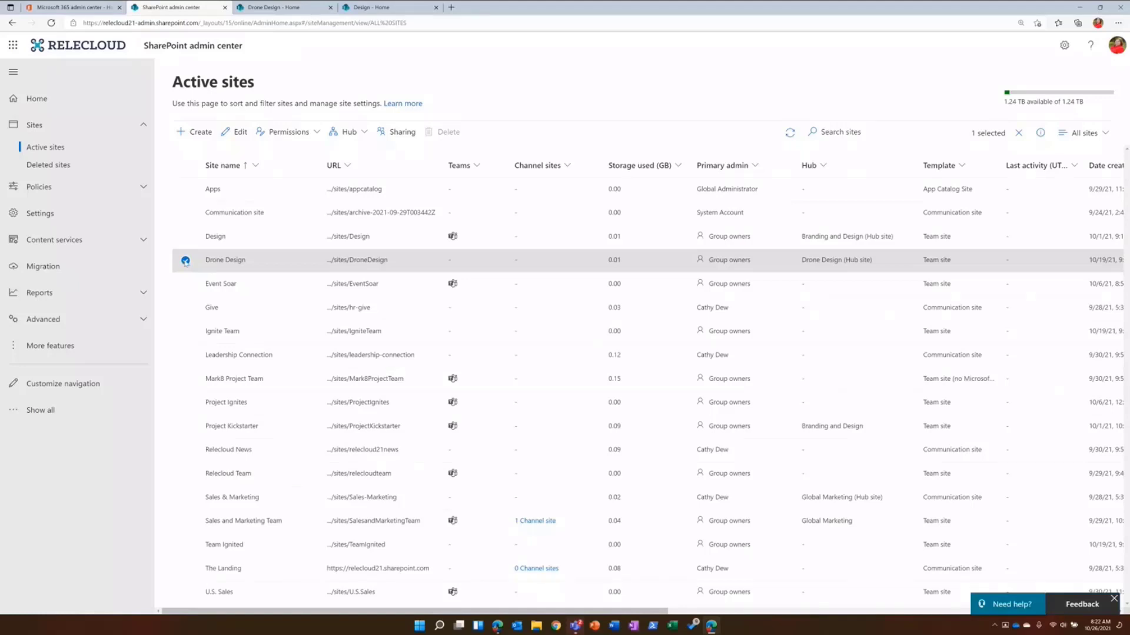
{"action": "left_click", "coordinate": [186, 260]}
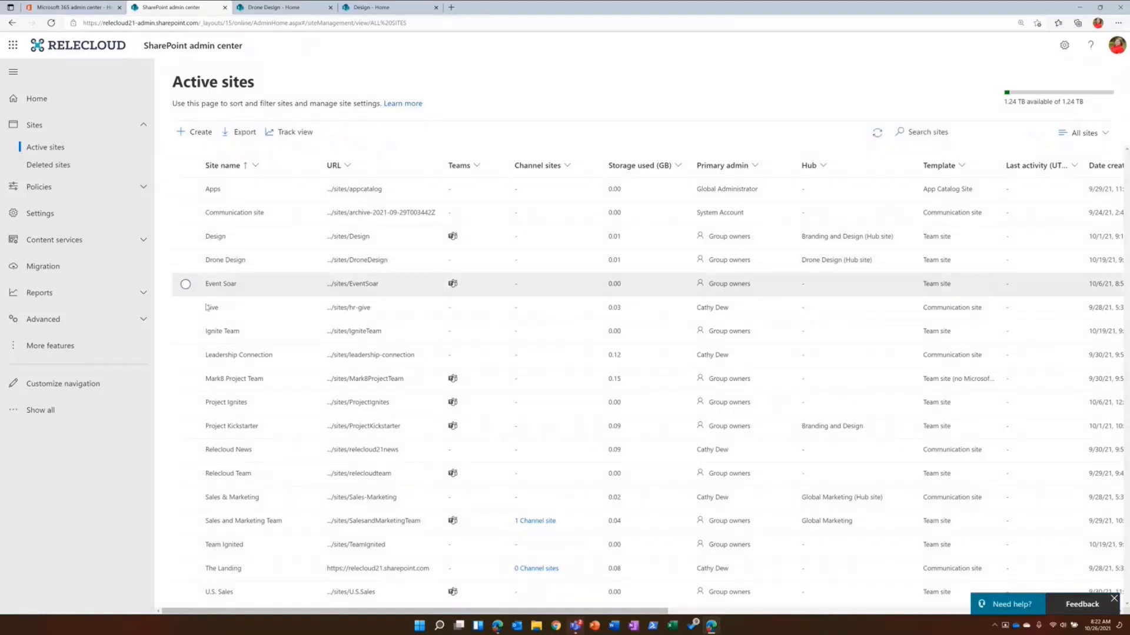
{"action": "left_click", "coordinate": [187, 382]}
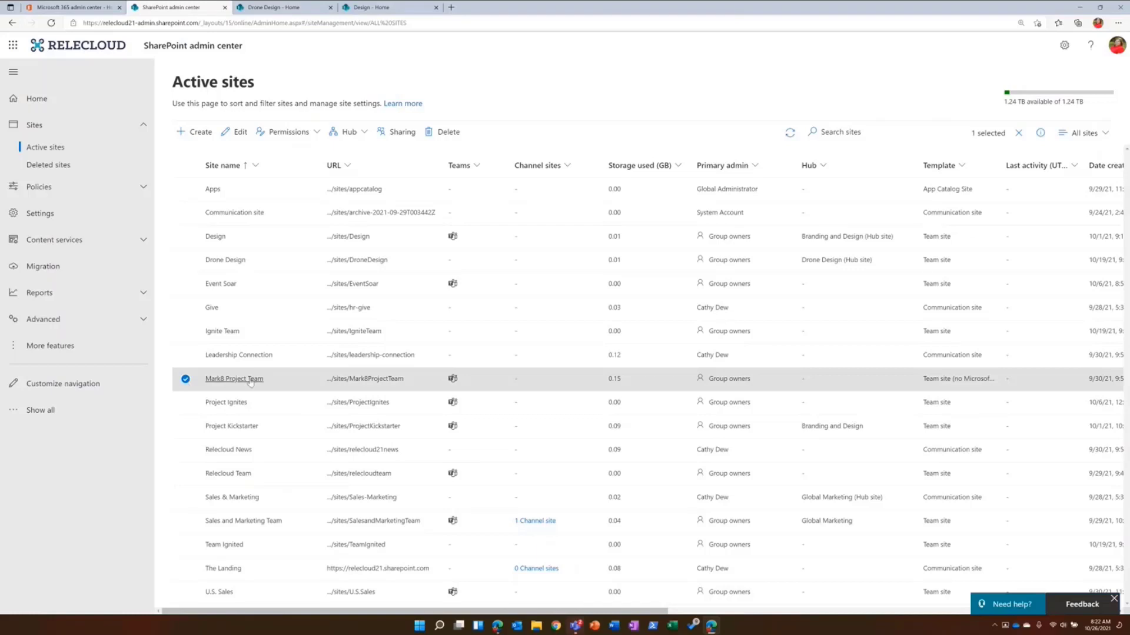
{"action": "left_click", "coordinate": [347, 133]}
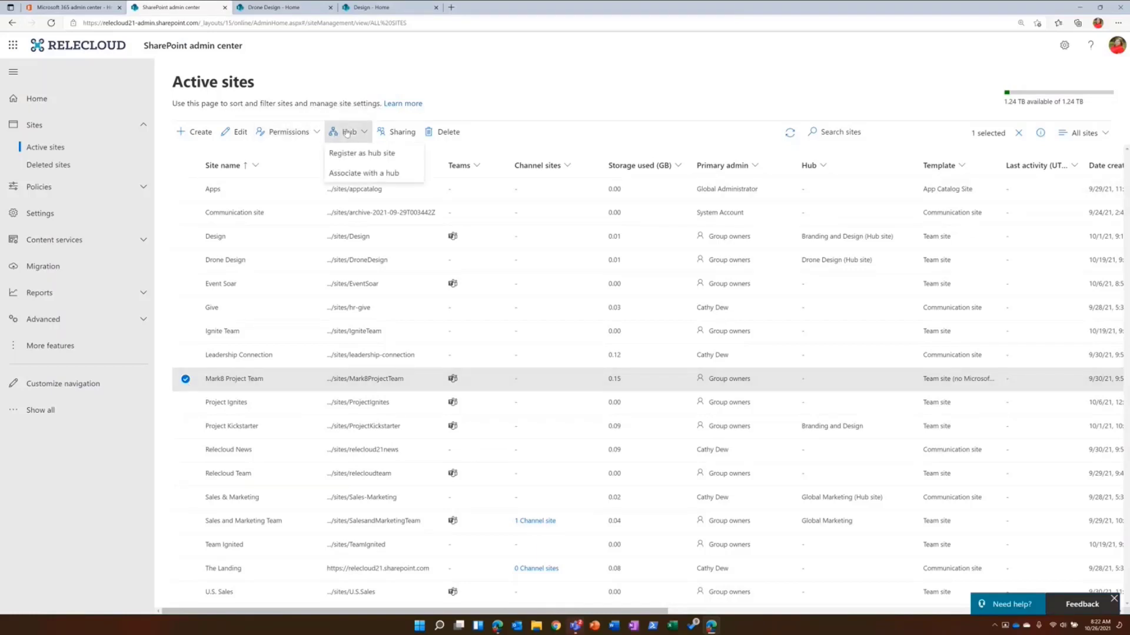
{"action": "left_click", "coordinate": [347, 171]}
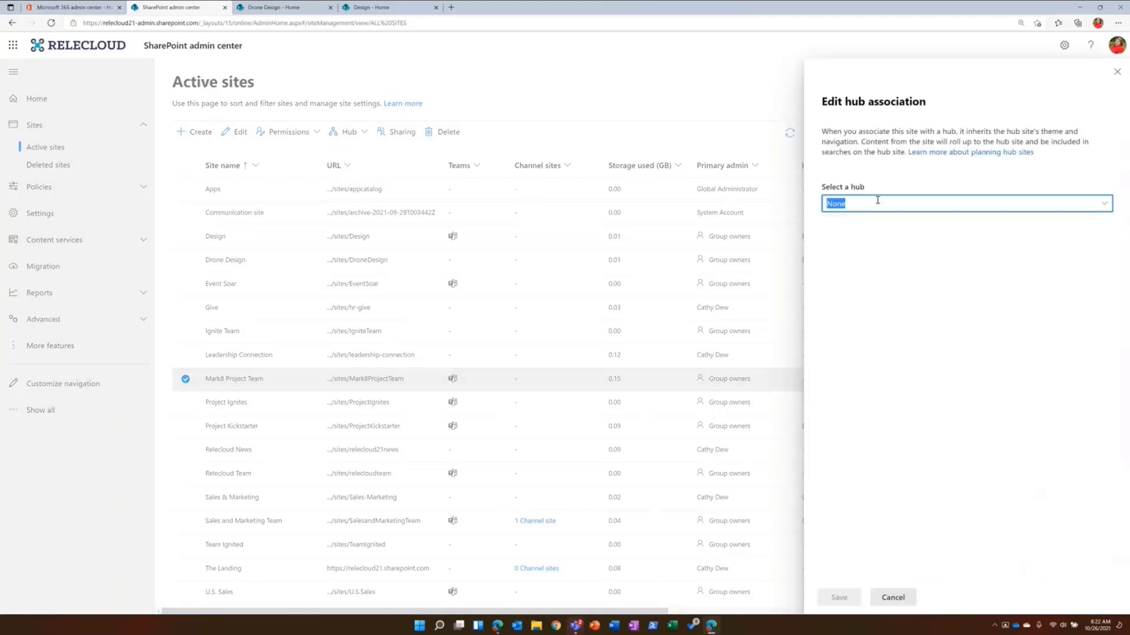
{"action": "left_click", "coordinate": [877, 200]}
{"action": "left_click", "coordinate": [847, 242]}
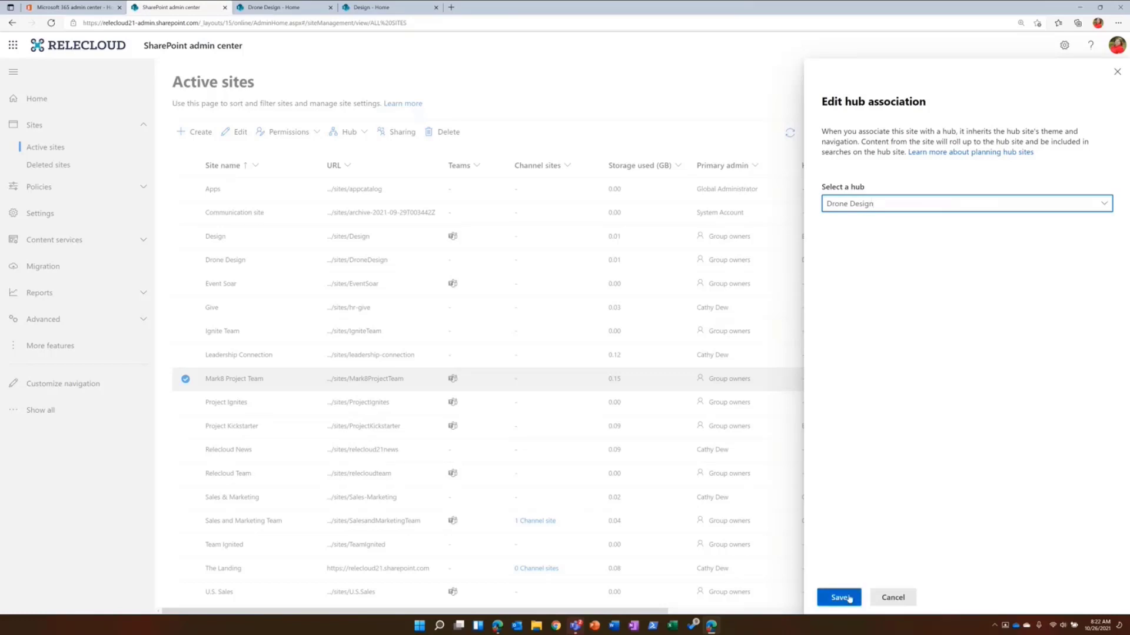
{"action": "left_click", "coordinate": [838, 597]}
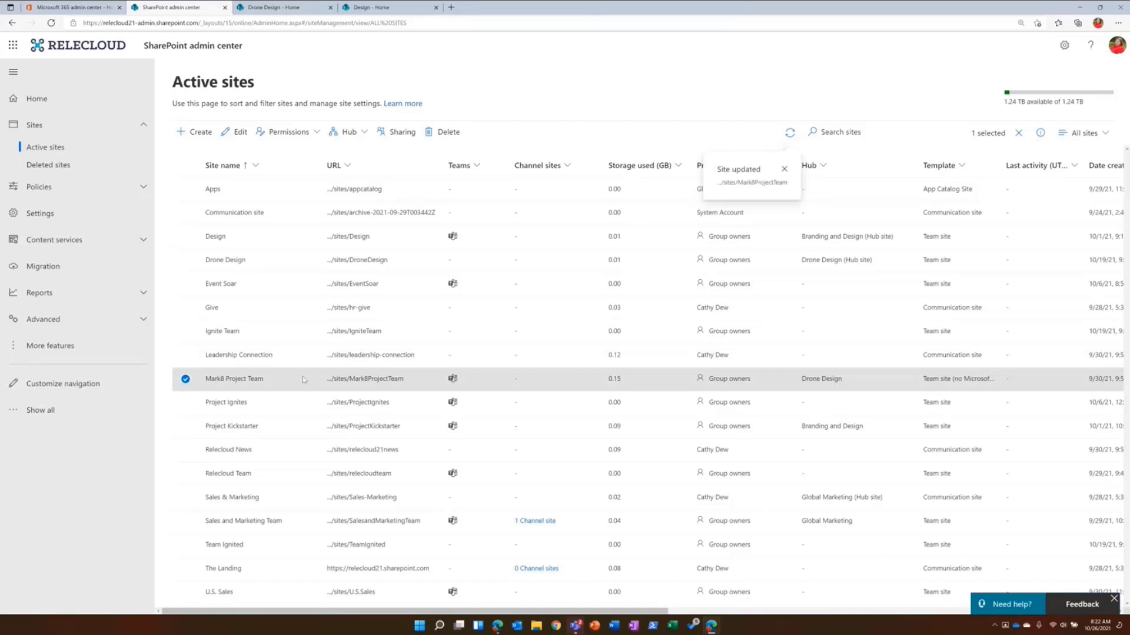
- Set the Drone Design hub site's parent hub association to Branding and Design and save the hub settings
{"action": "left_click", "coordinate": [299, 261]}
{"action": "left_click", "coordinate": [369, 131]}
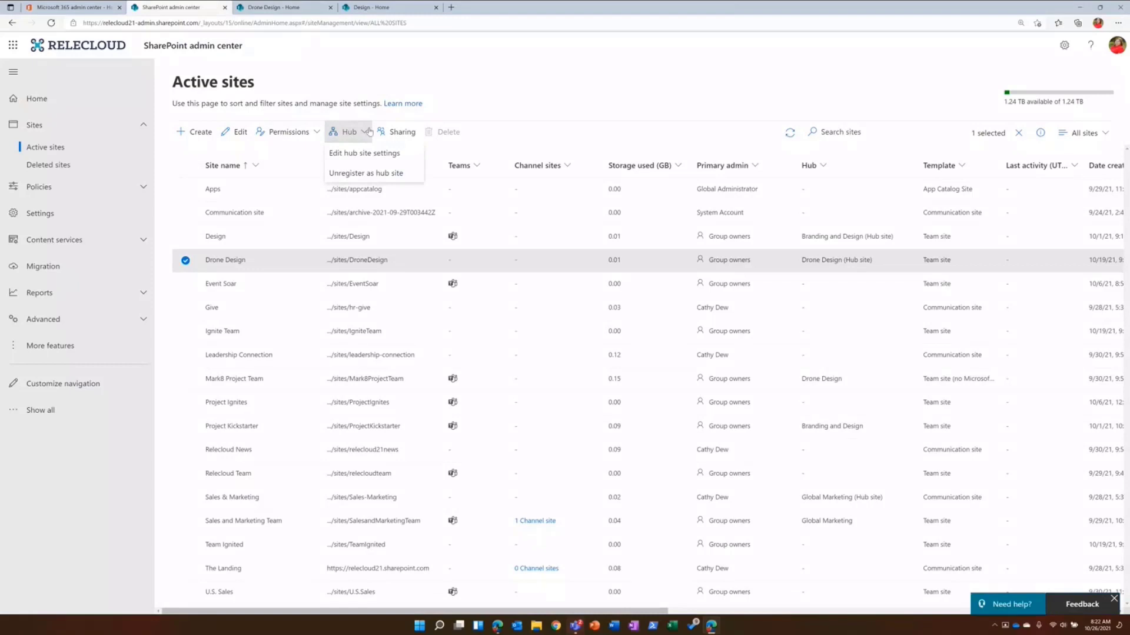
{"action": "left_click", "coordinate": [364, 153]}
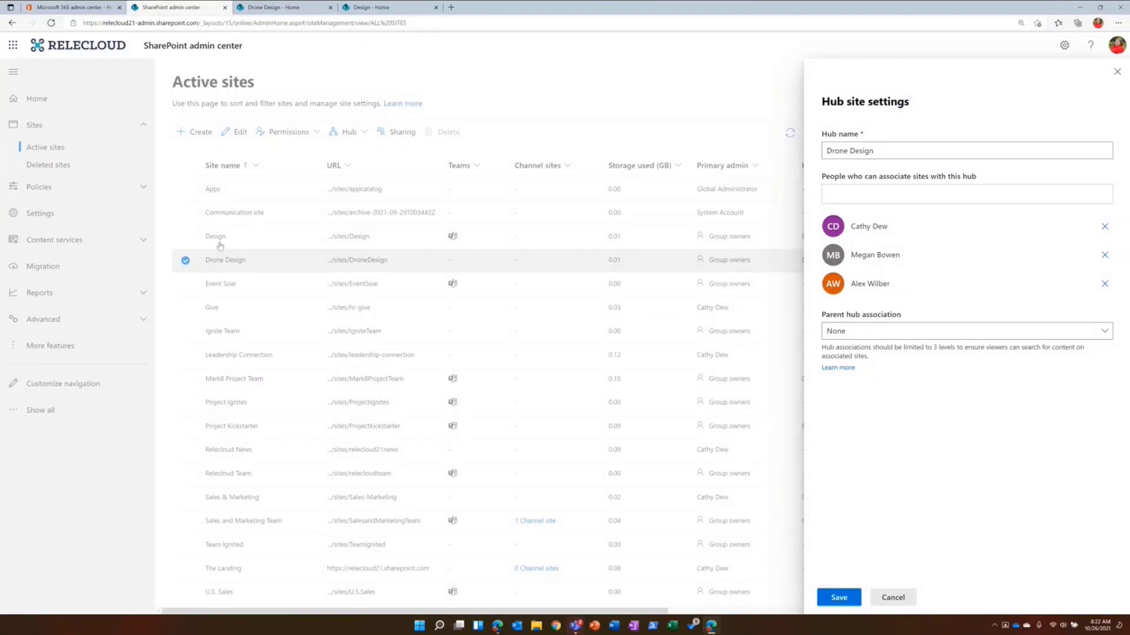
{"action": "left_click", "coordinate": [853, 336]}
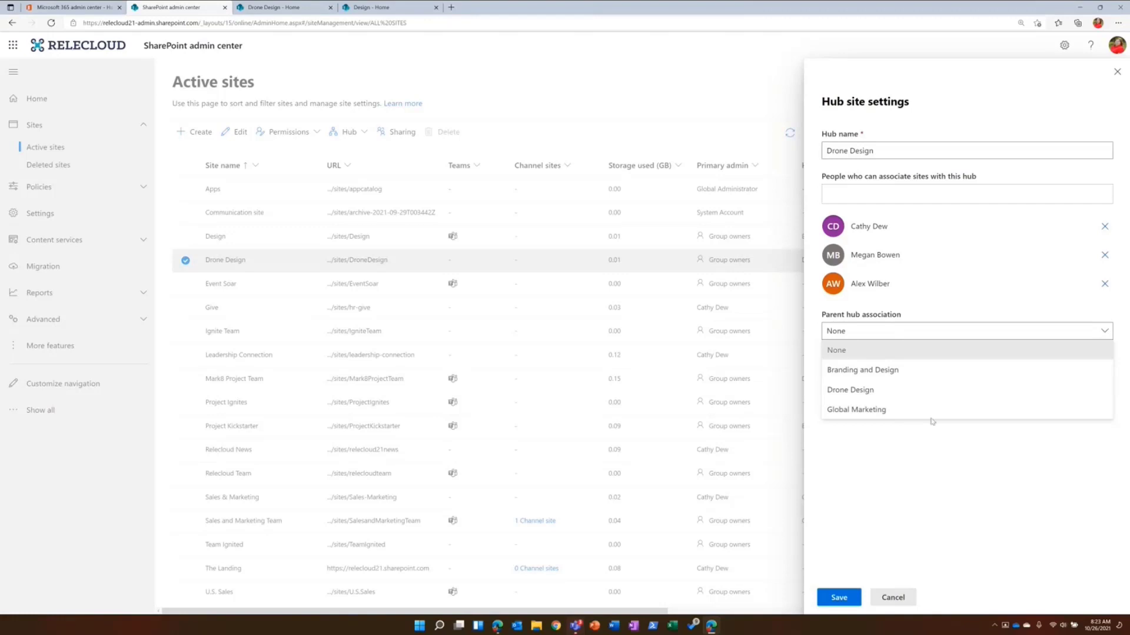
{"action": "left_click", "coordinate": [938, 371]}
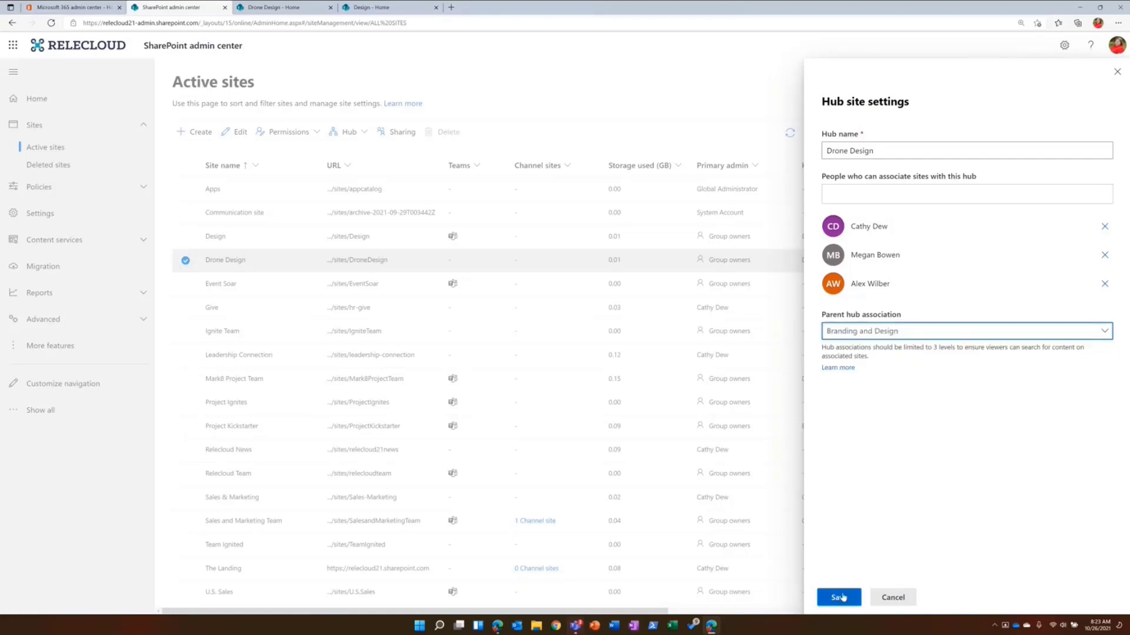
{"action": "left_click", "coordinate": [841, 597]}
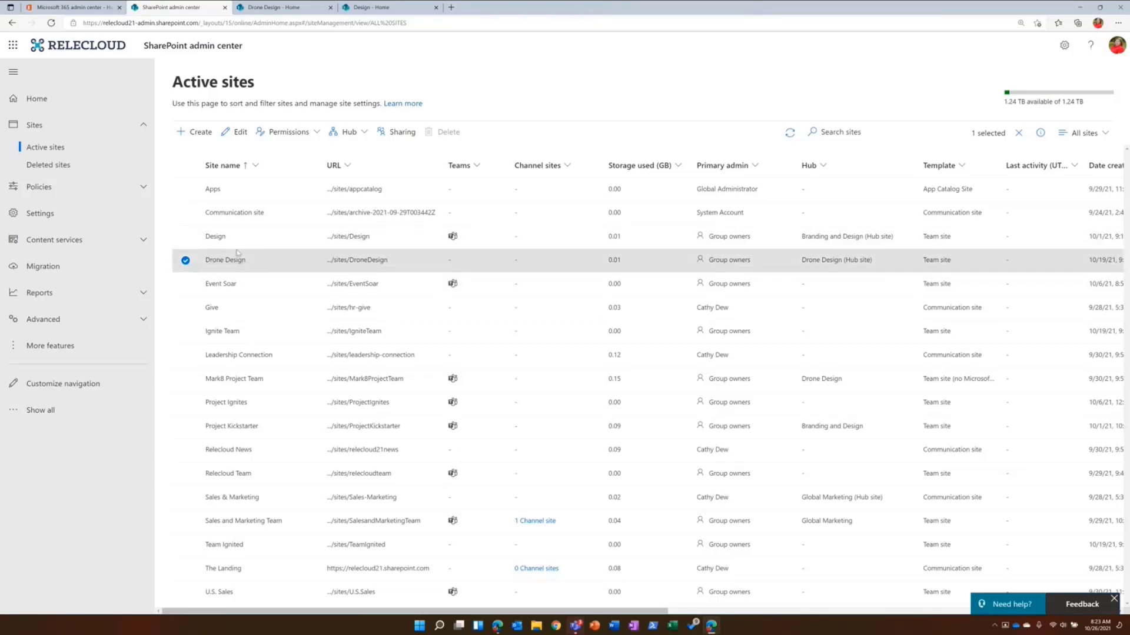
- On the reloaded Design site, add an Associated hubs entry named "Drone Design" below Meet the Team in the hub navigation, set to open in a new tab
{"action": "left_click", "coordinate": [379, 8]}
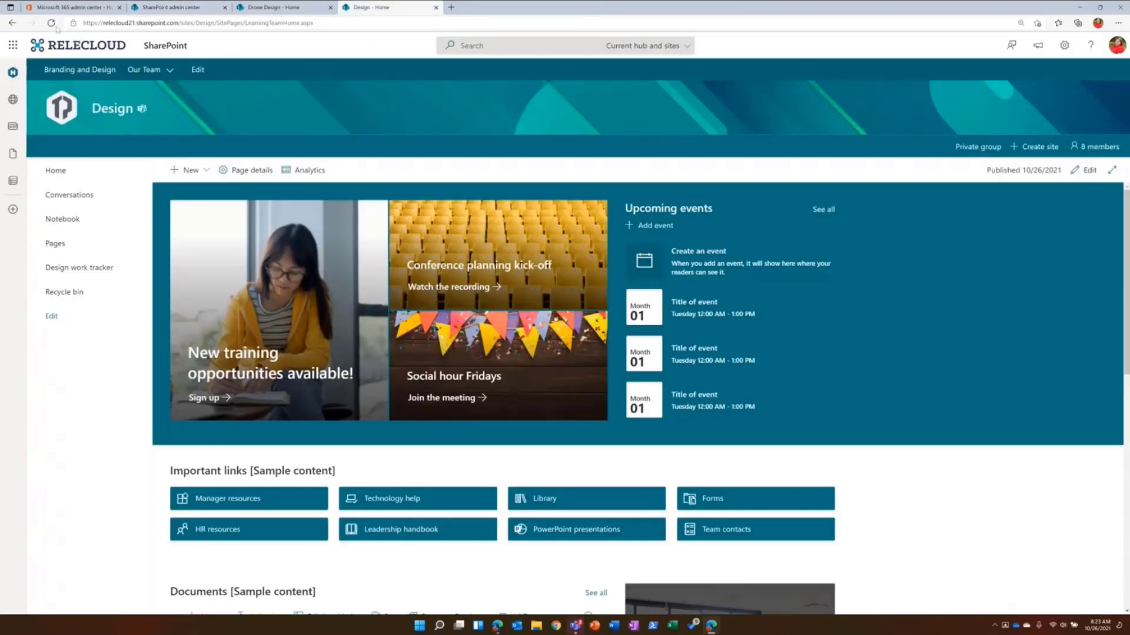
{"action": "left_click", "coordinate": [54, 26]}
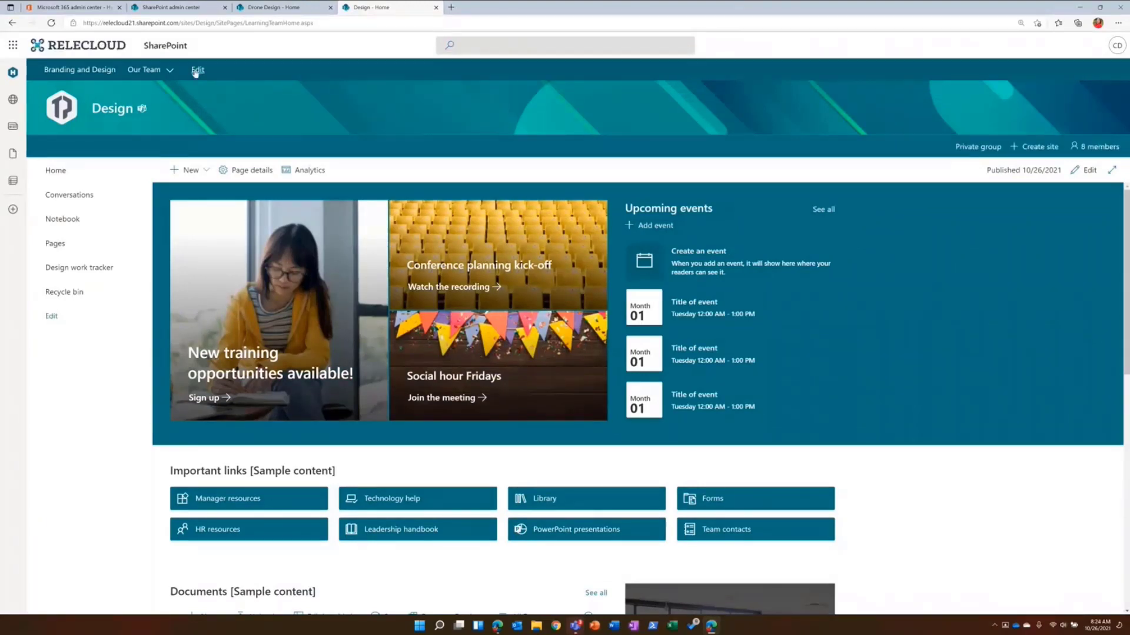
{"action": "left_click", "coordinate": [195, 71]}
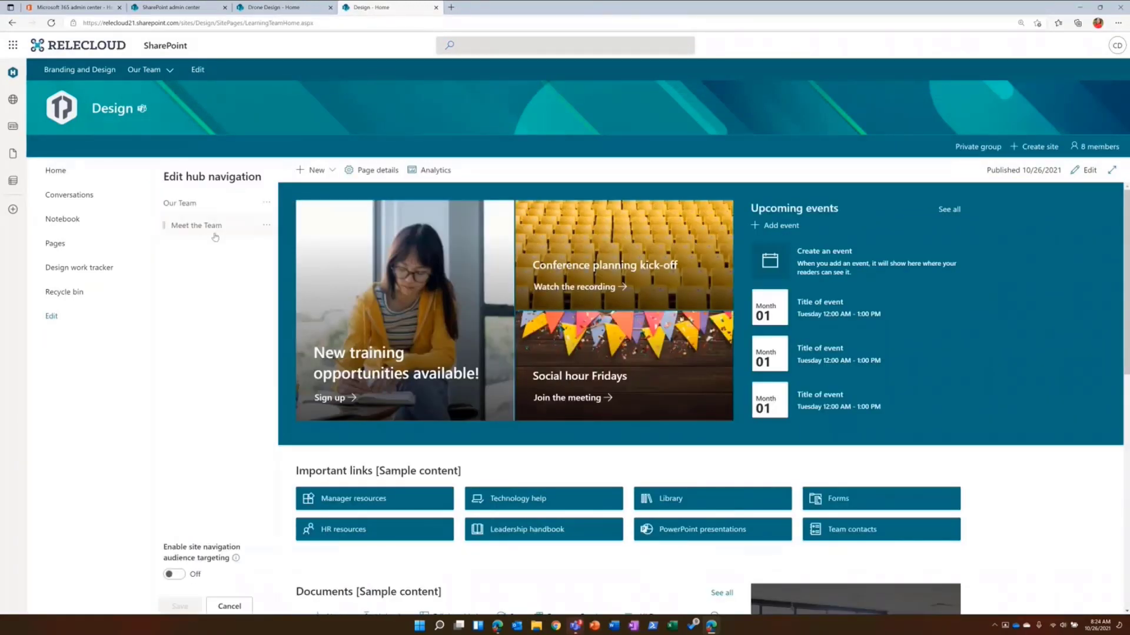
{"action": "left_click", "coordinate": [219, 238]}
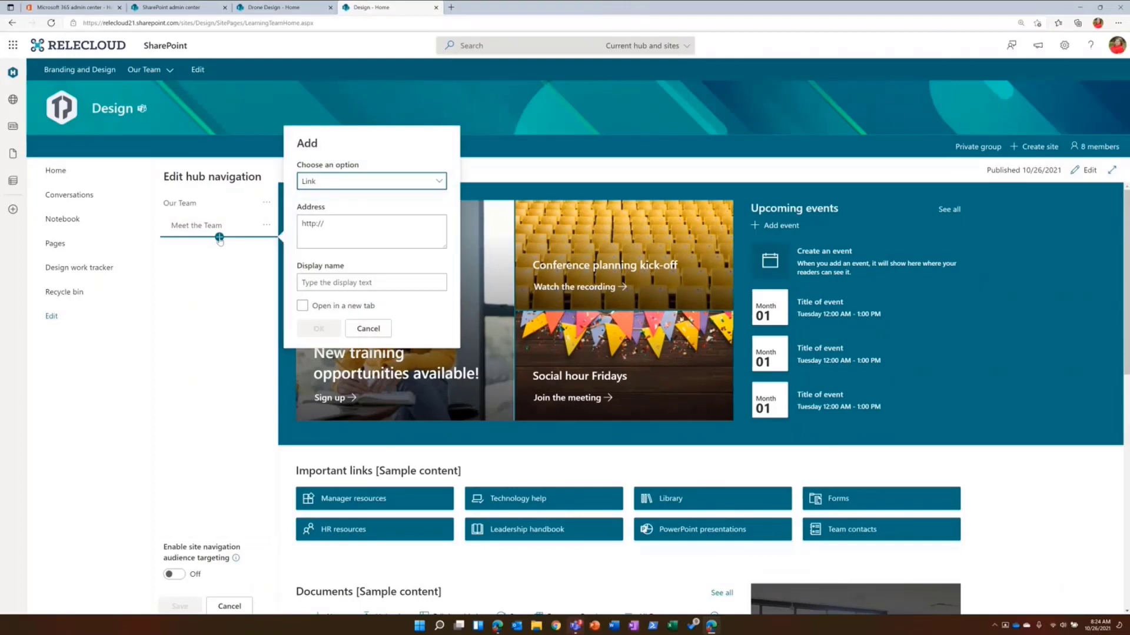
{"action": "left_click", "coordinate": [419, 186]}
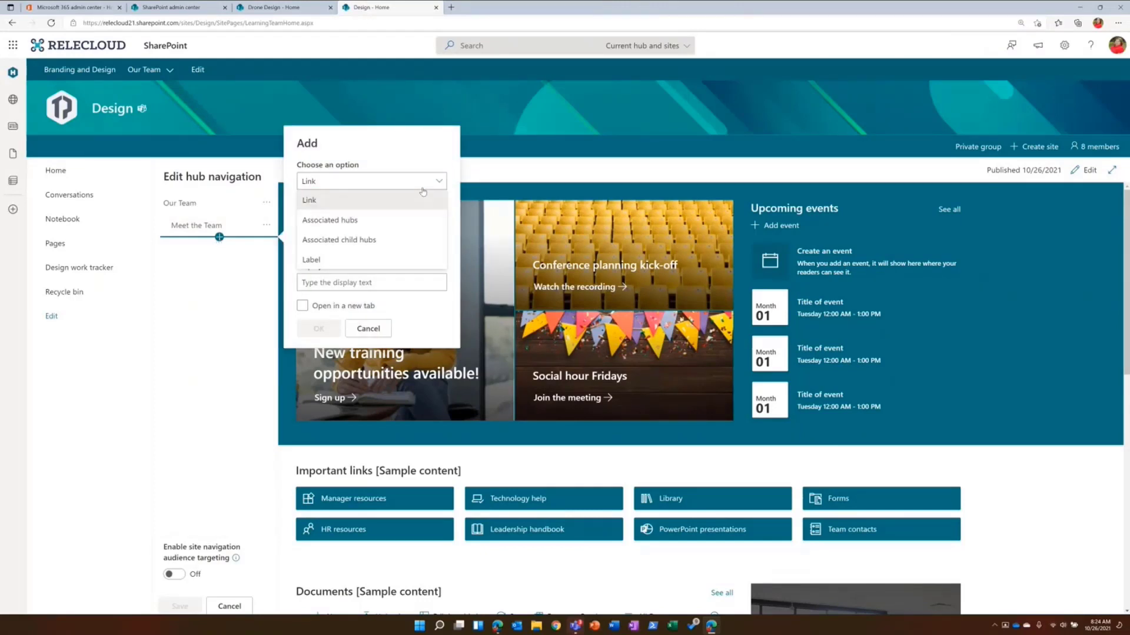
{"action": "left_click", "coordinate": [358, 225]}
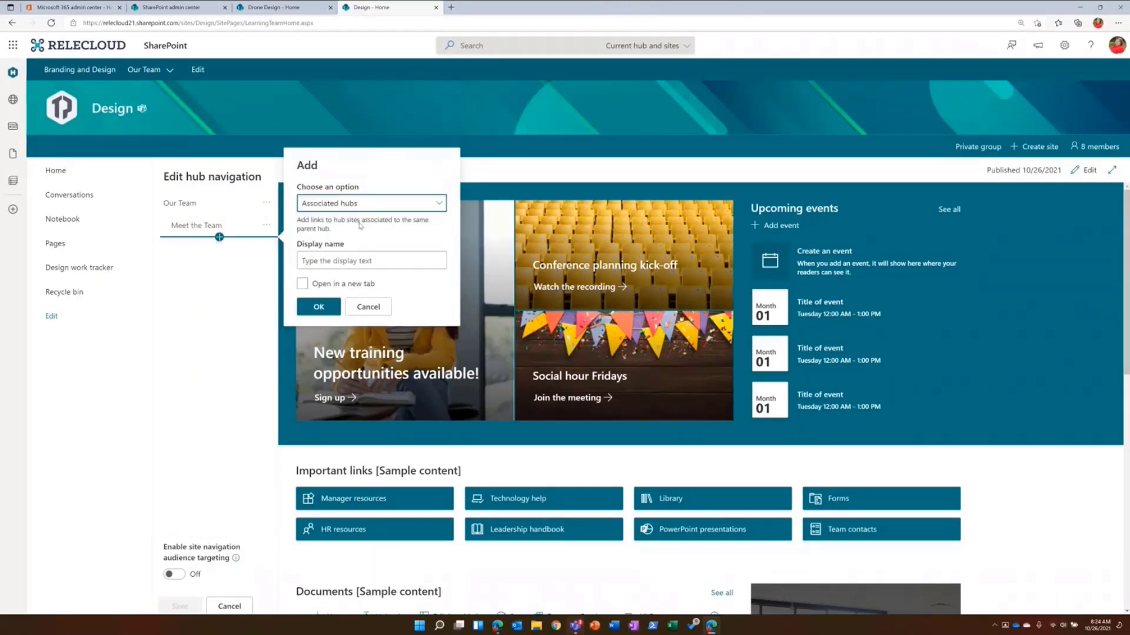
{"action": "left_click", "coordinate": [323, 261]}
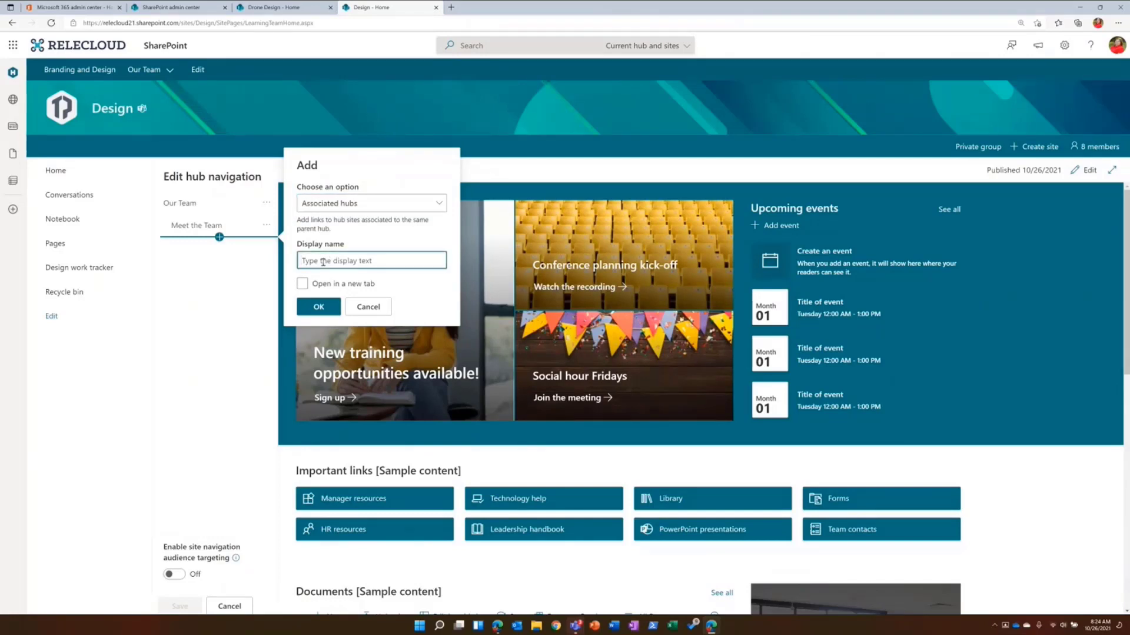
{"action": "type", "text": "Drone Design"}
{"action": "left_click", "coordinate": [321, 286]}
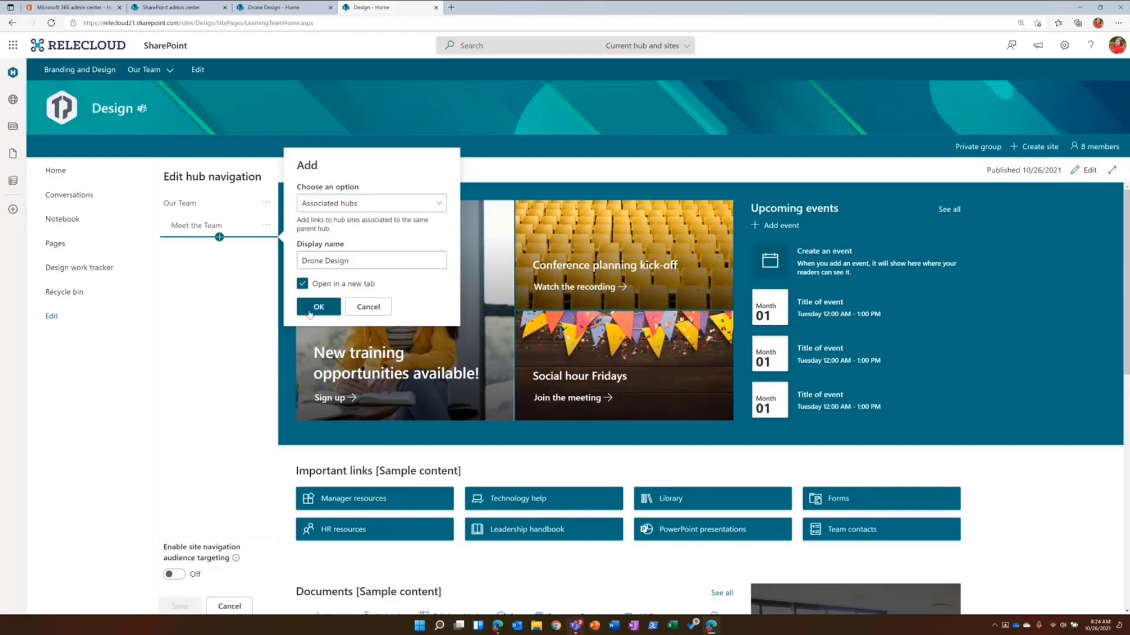
{"action": "left_click", "coordinate": [316, 308]}
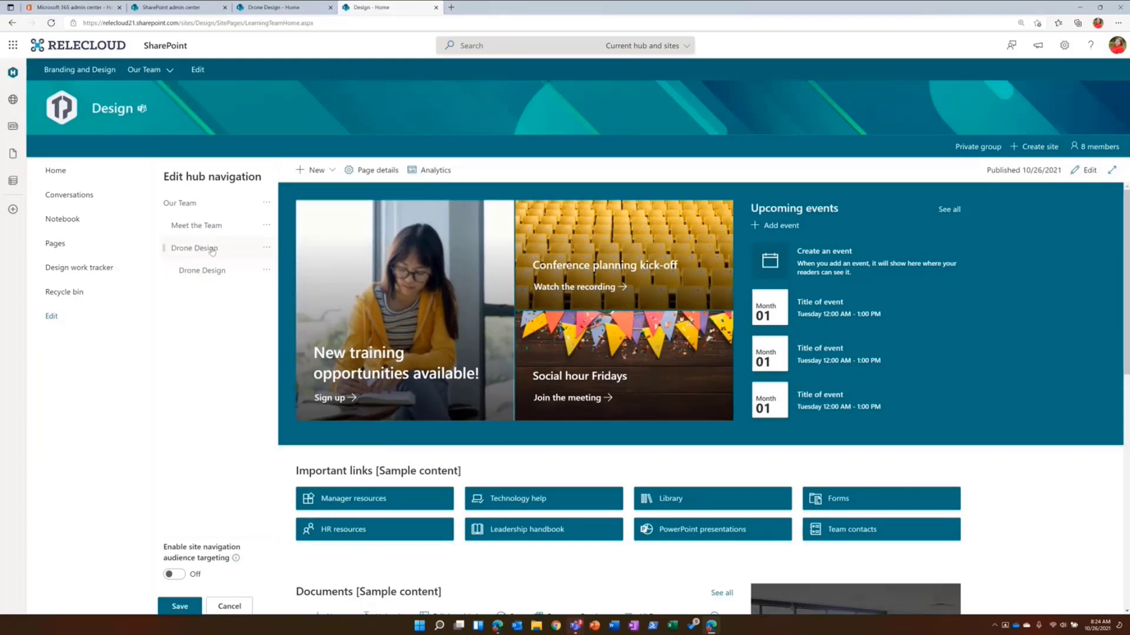
- Rename the Drone Design label directly below Meet the Team as "Design Teams" and save the hub navigation
{"action": "left_click", "coordinate": [266, 248]}
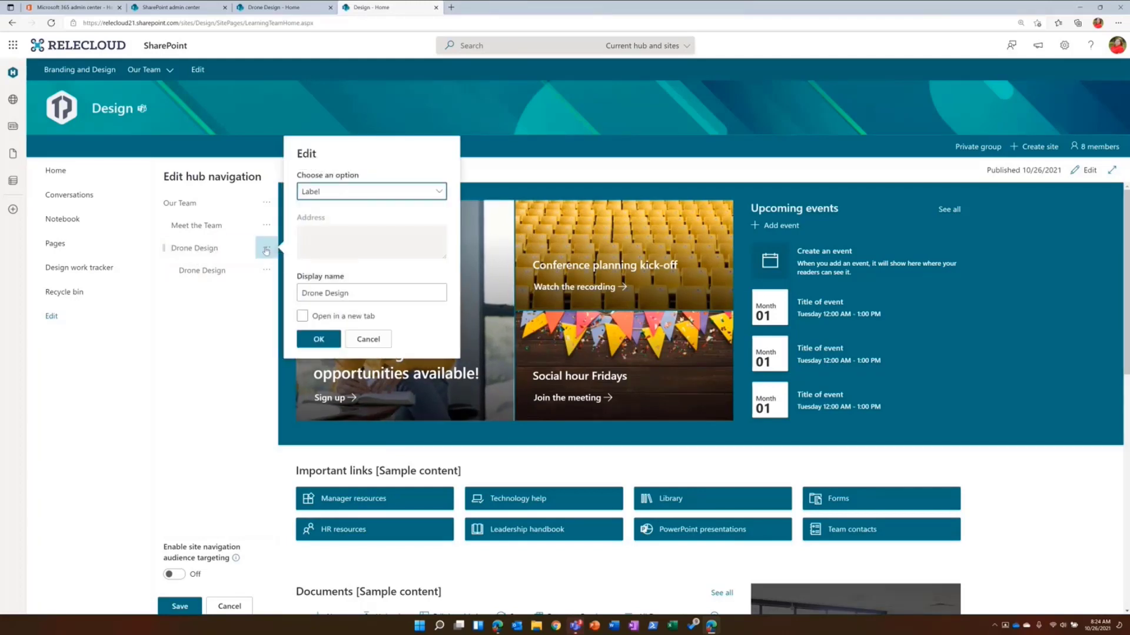
{"action": "left_click_drag", "start_coordinate": [361, 293], "coordinate": [270, 293]}
{"action": "triple_click", "coordinate": [327, 293]}
{"action": "left_click", "coordinate": [327, 293]}
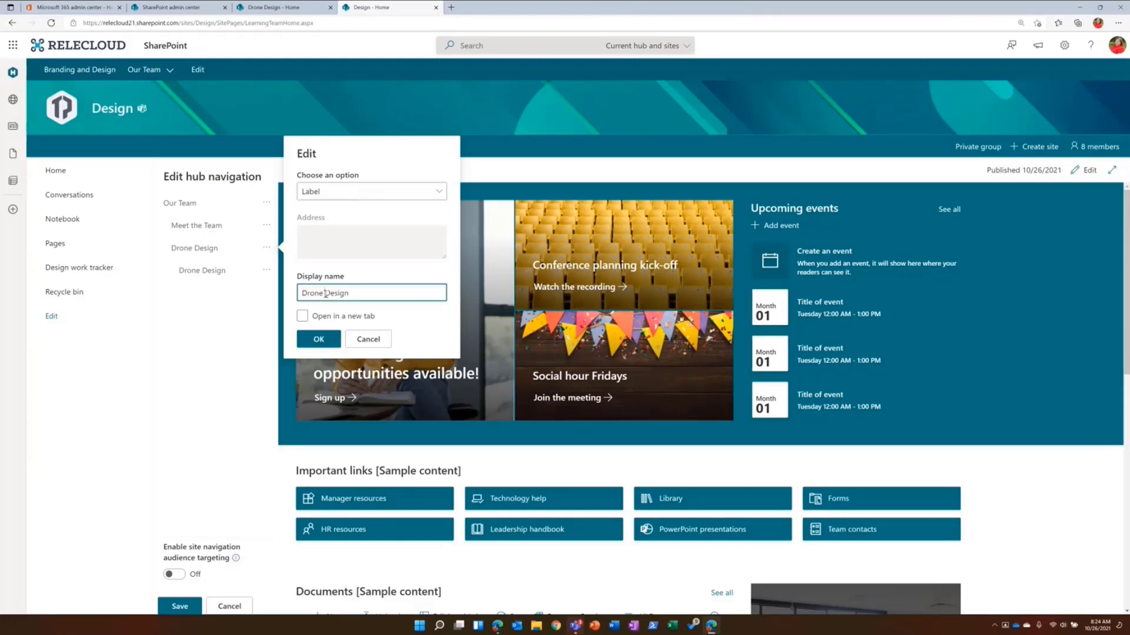
{"action": "key", "text": "BackSpace"}
{"action": "key", "text": "BackSpace"}
{"action": "key", "text": "BackSpace"}
{"action": "key", "text": "BackSpace"}
{"action": "key", "text": "BackSpace"}
{"action": "key", "text": "BackSpace"}
{"action": "type", "text": "Teams"}
{"action": "left_click", "coordinate": [333, 344]}
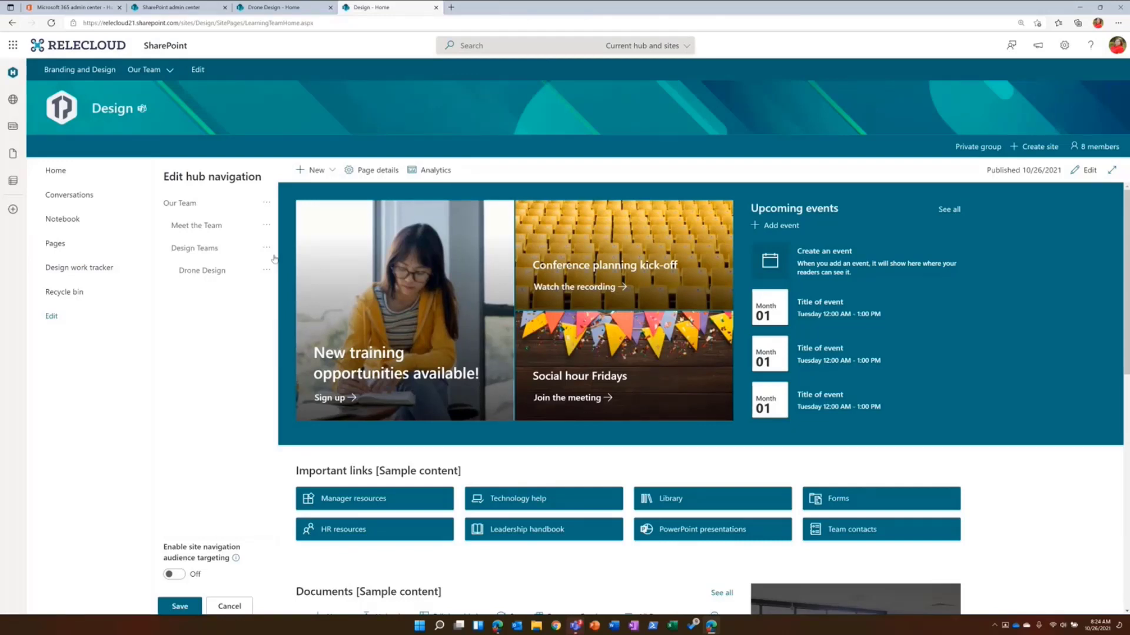
{"action": "left_click", "coordinate": [172, 607]}
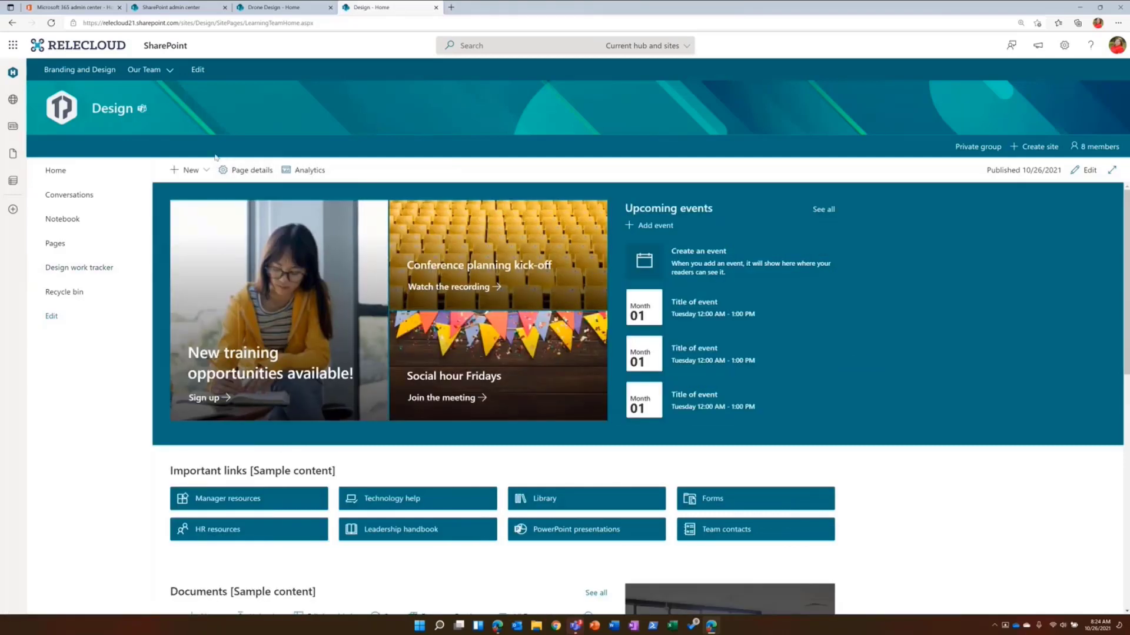
- Move Design Teams to the top level of the hub navigation with Drone Design as its sub link, and save the navigation
{"action": "mouse_move", "coordinate": [167, 70]}
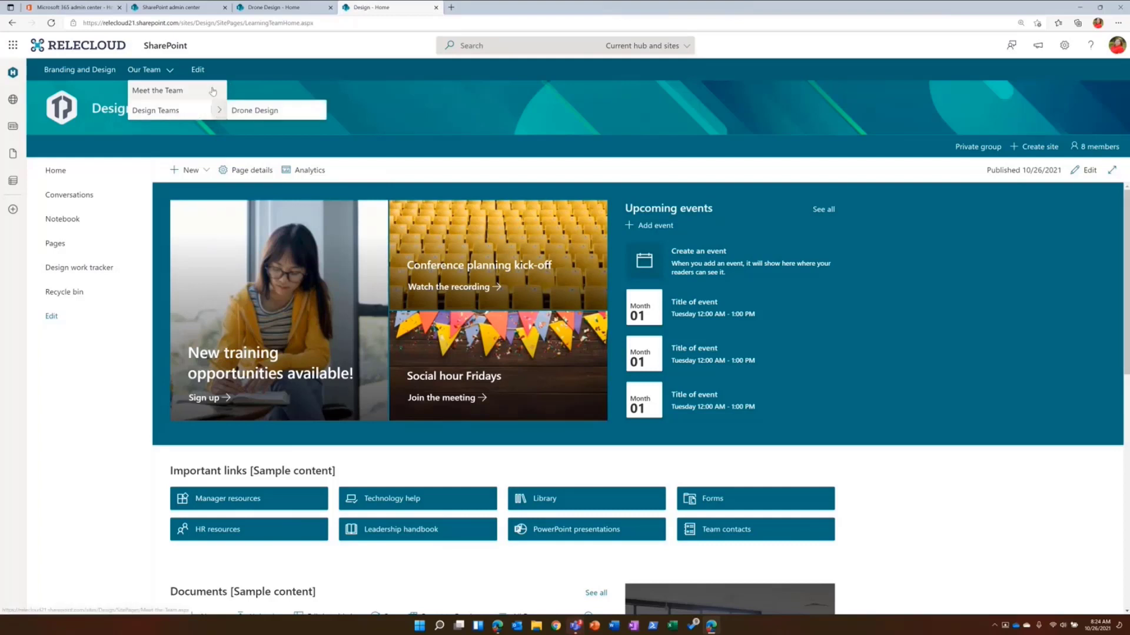
{"action": "left_click", "coordinate": [198, 69]}
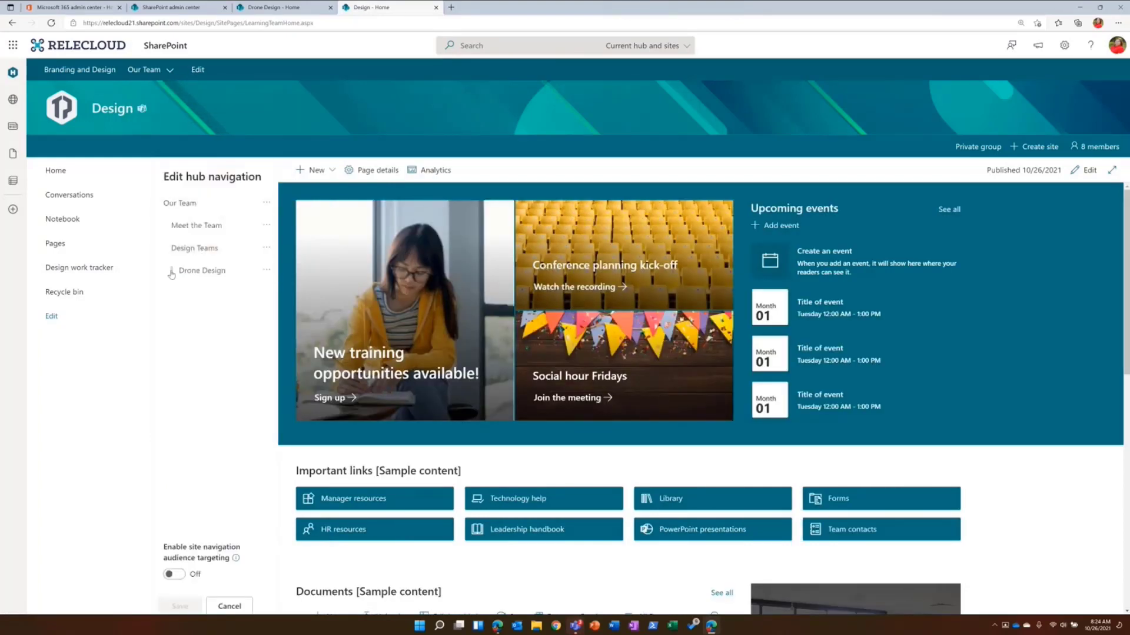
{"action": "left_click", "coordinate": [267, 271]}
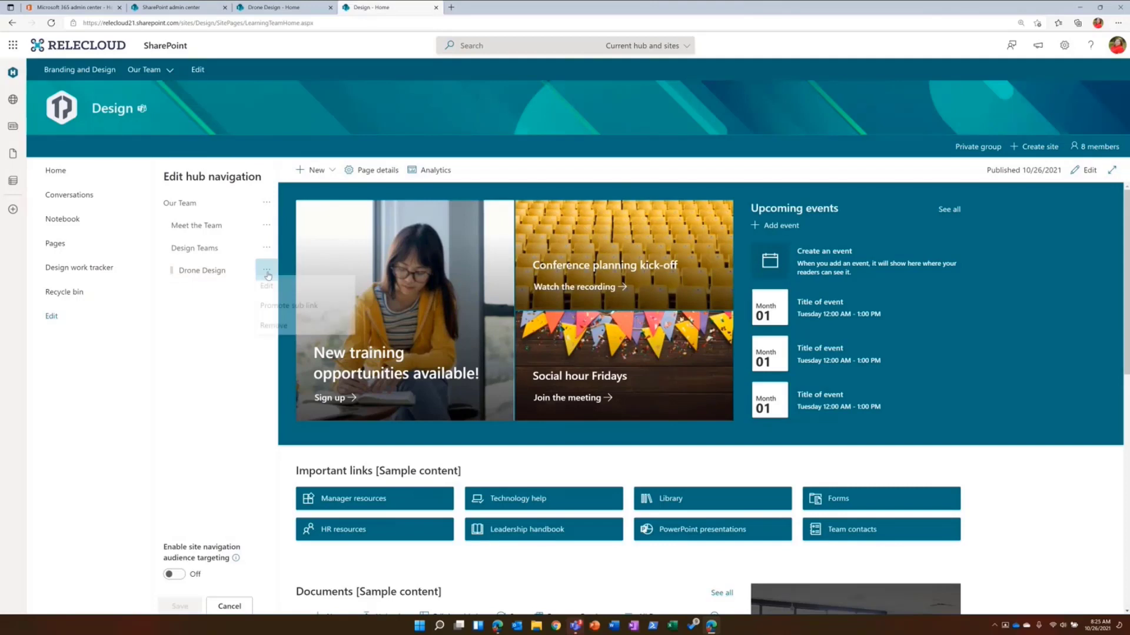
{"action": "left_click", "coordinate": [275, 306]}
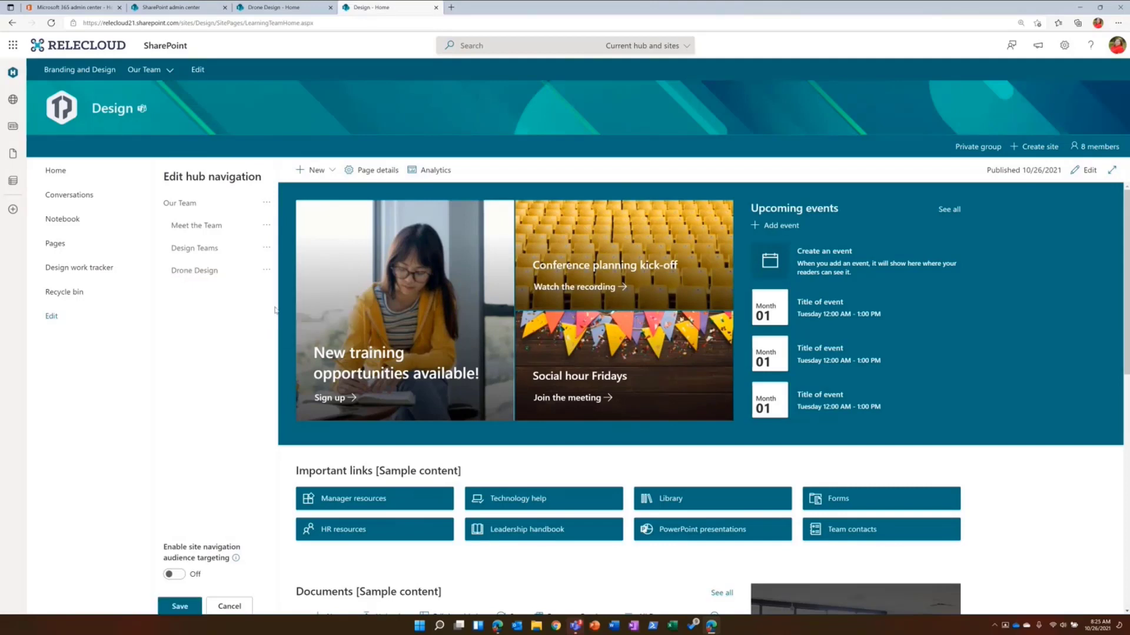
{"action": "left_click", "coordinate": [272, 247]}
{"action": "left_click", "coordinate": [283, 346]}
{"action": "left_click_drag", "start_coordinate": [194, 249], "coordinate": [202, 278]}
{"action": "left_click", "coordinate": [190, 615]}
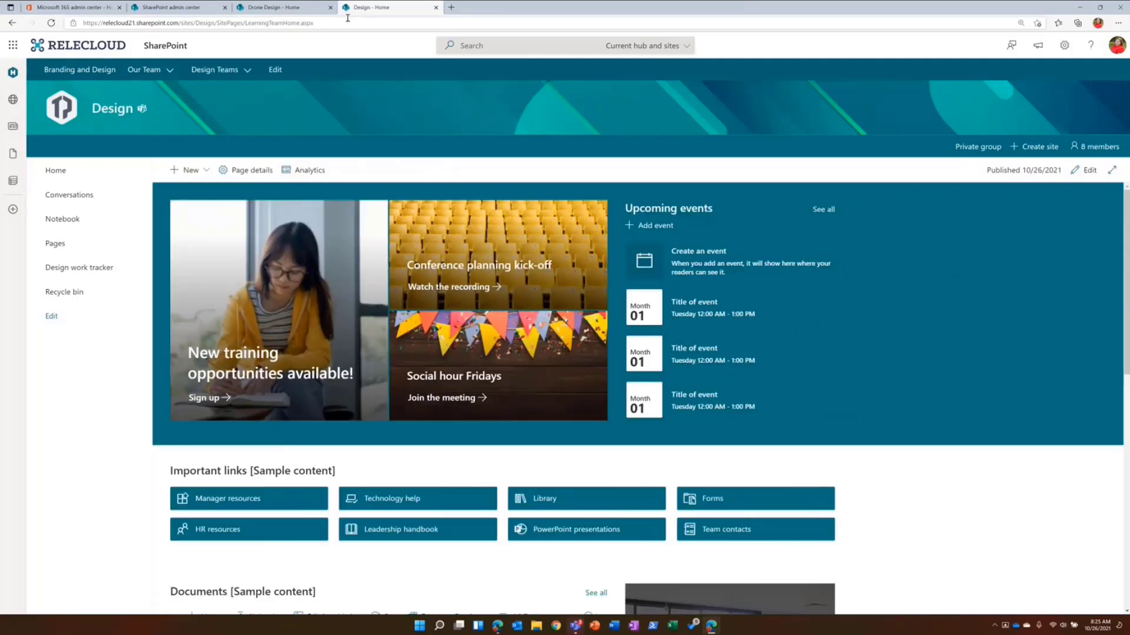
- Check the Our Team and Design Teams menus in the hub navigation and return to the Drone Design site
{"action": "mouse_move", "coordinate": [234, 72]}
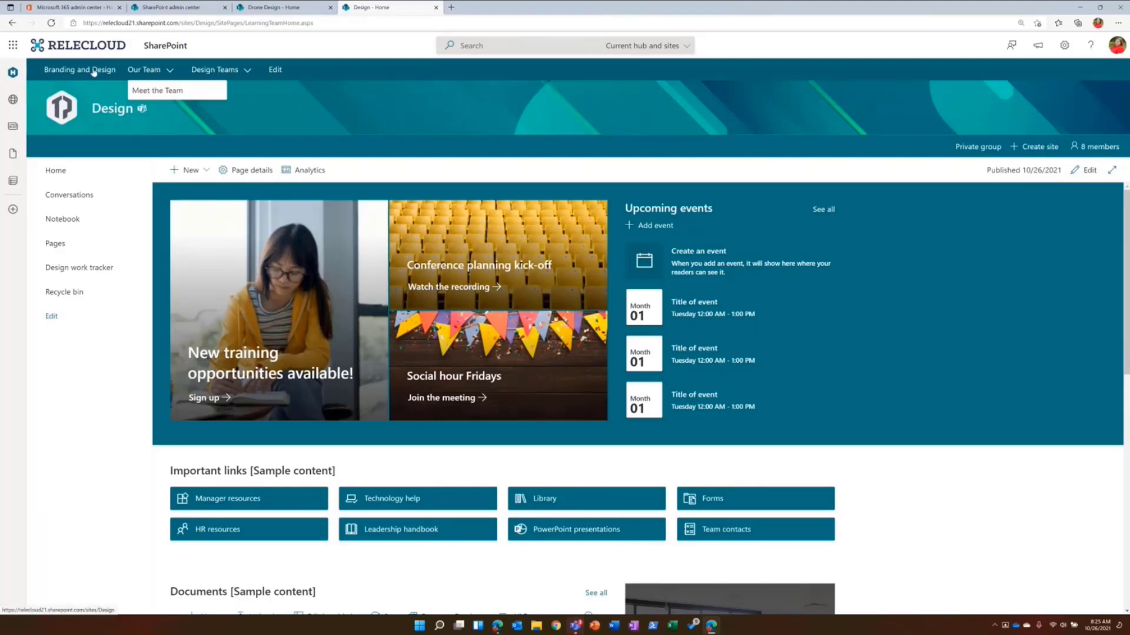
{"action": "mouse_move", "coordinate": [204, 88]}
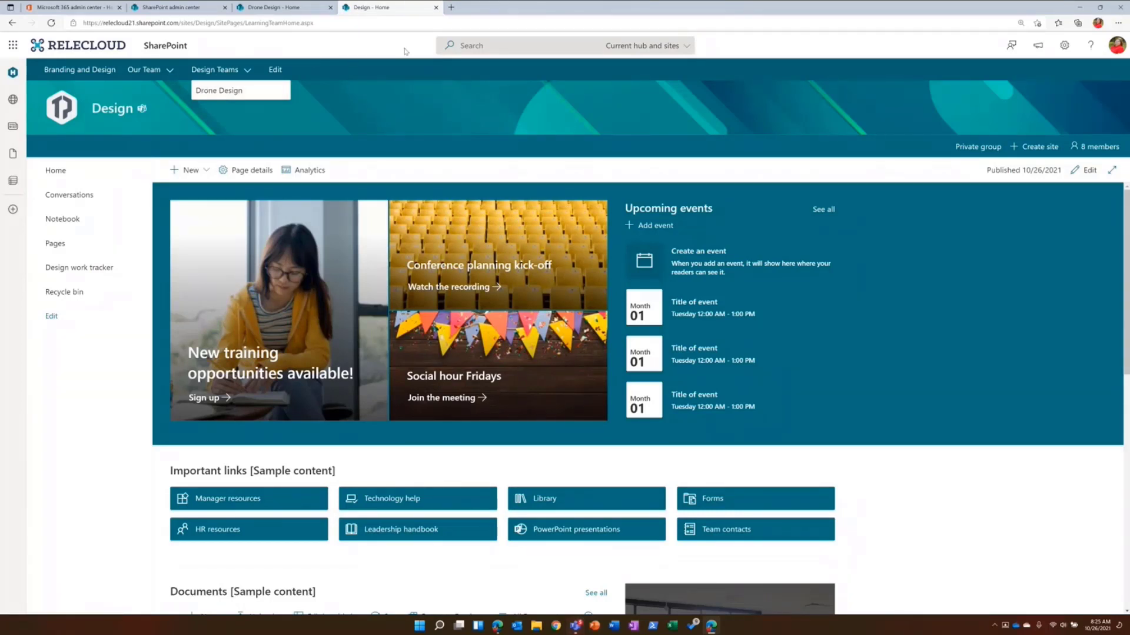
{"action": "left_click", "coordinate": [306, 14]}
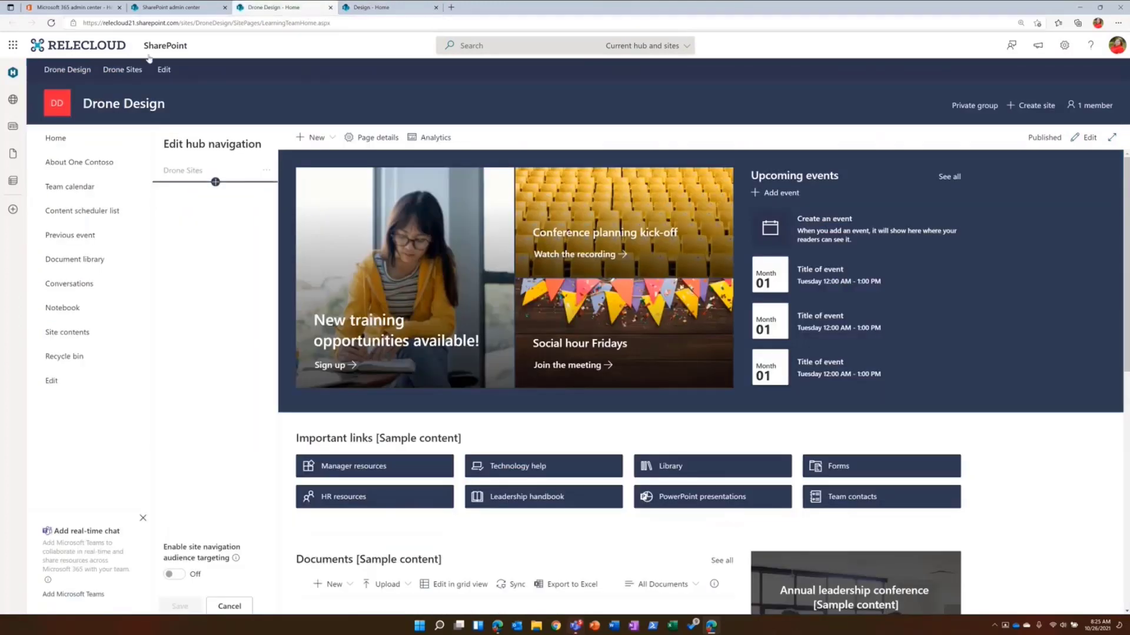
- Review the Active sites list and the Design site, and reload the Drone Design site to leave its hub navigation editing
{"action": "left_click", "coordinate": [174, 7]}
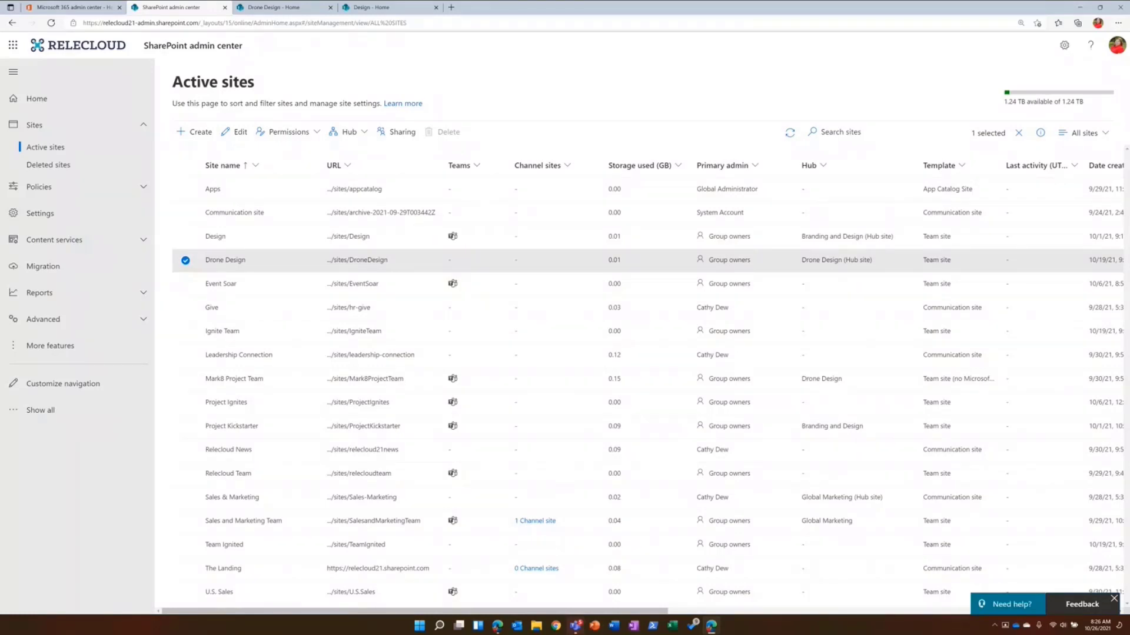
{"action": "left_click", "coordinate": [394, 13]}
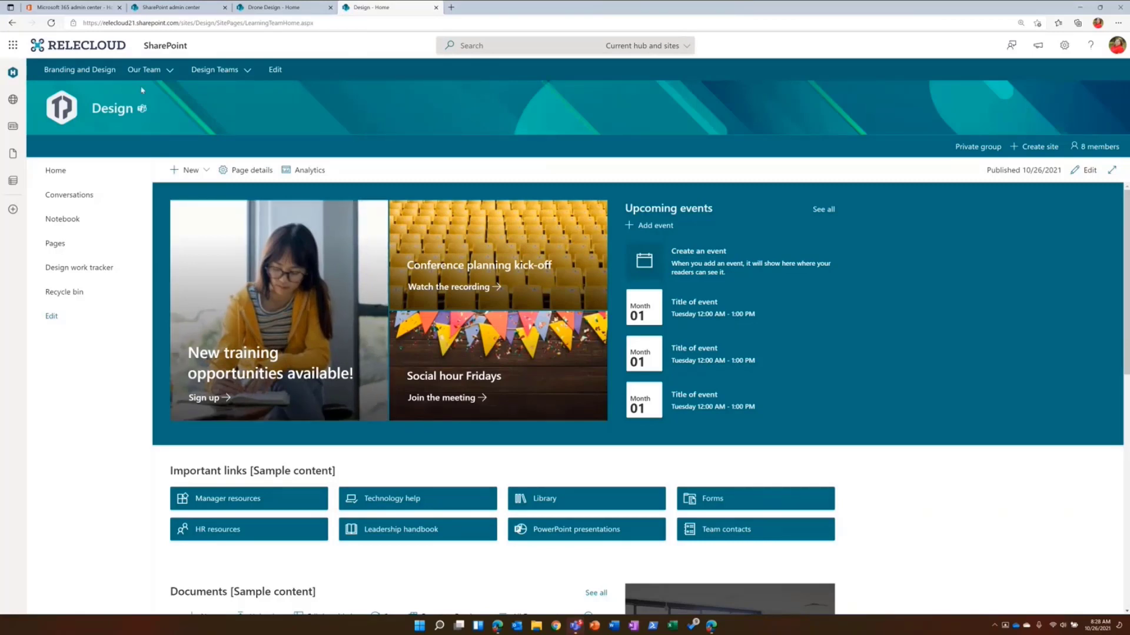
{"action": "left_click", "coordinate": [288, 13]}
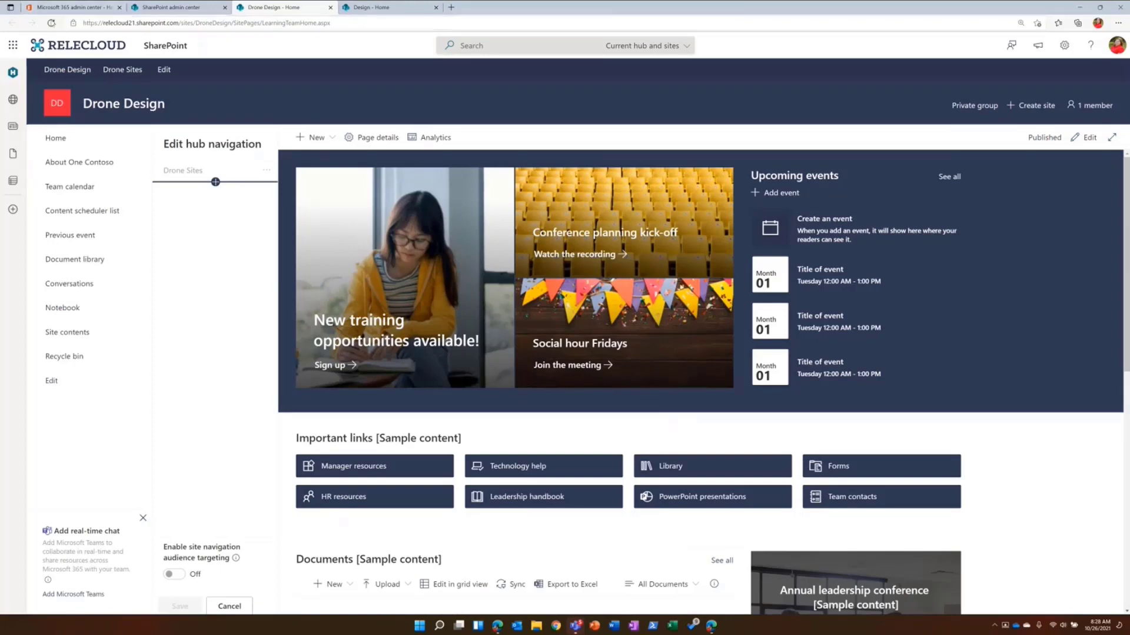
{"action": "left_click", "coordinate": [52, 23]}
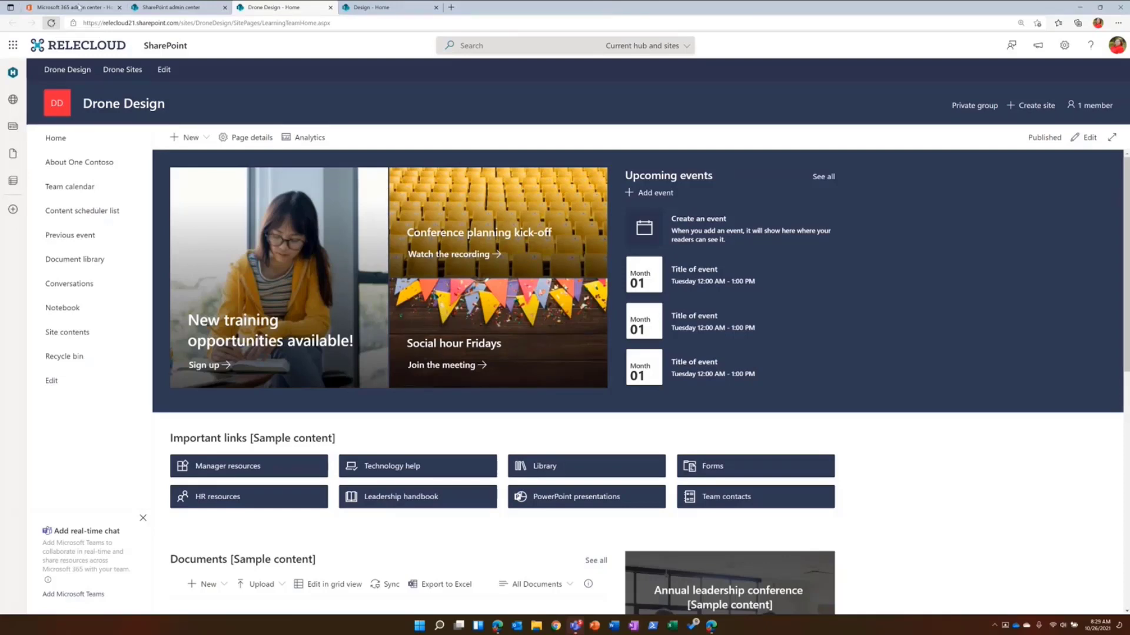
- Review Drone Design's hub site settings in the SharePoint admin center, including its parent hub association, and close them without changes
{"action": "left_click", "coordinate": [177, 7]}
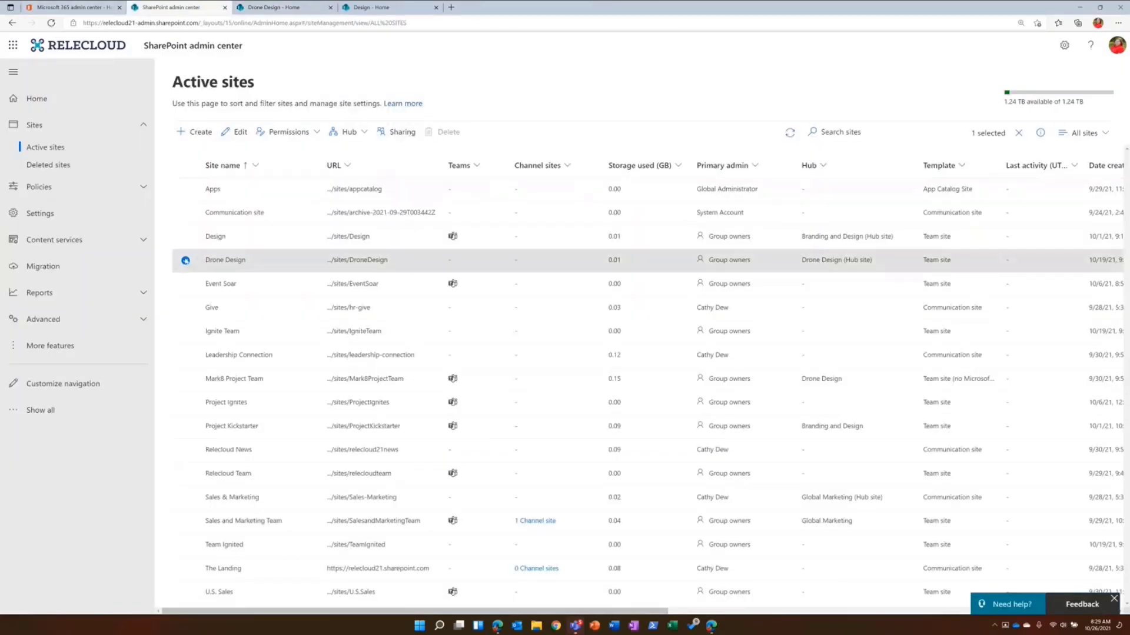
{"action": "left_click", "coordinate": [349, 132]}
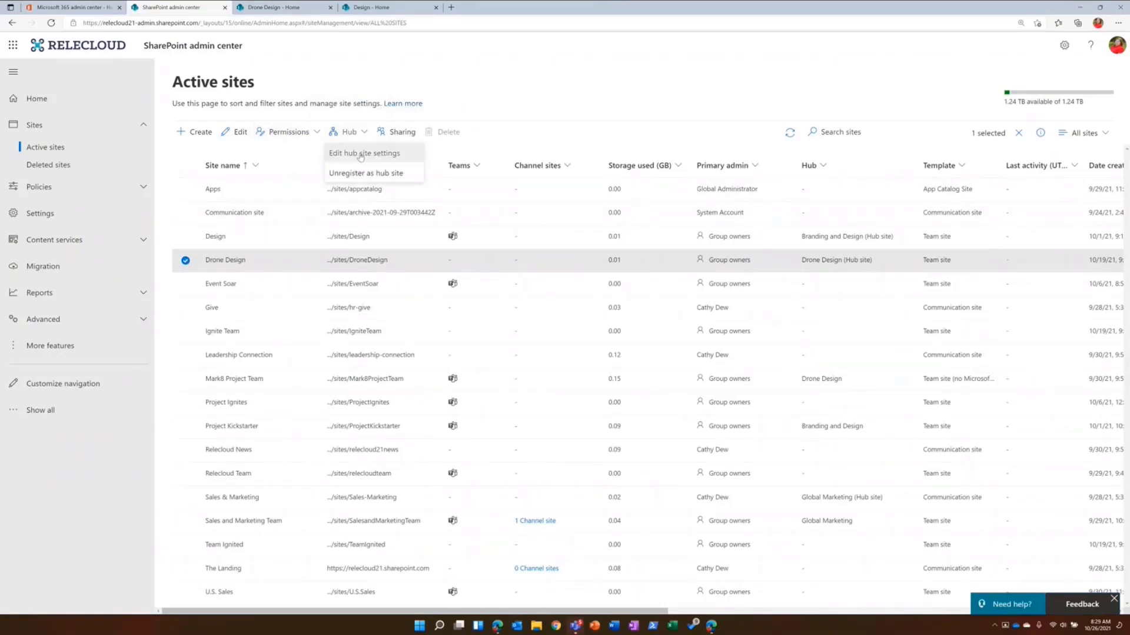
{"action": "left_click", "coordinate": [361, 154]}
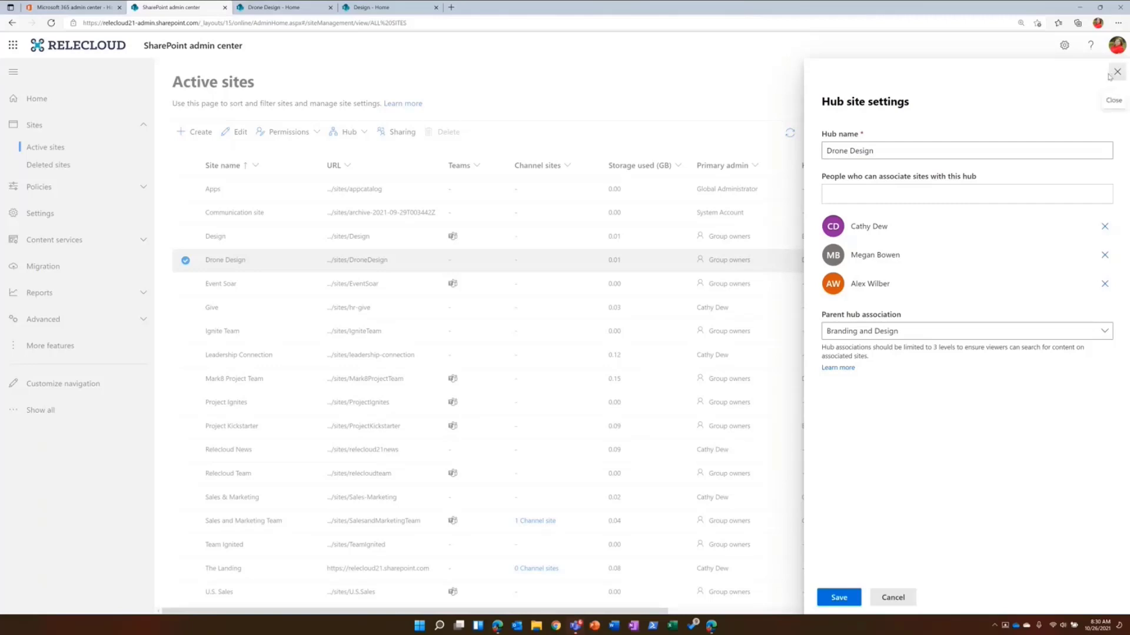
{"action": "left_click", "coordinate": [1111, 77]}
- Filter the active sites by the Branding and Design hub to review its associated sites, and clear the filter
{"action": "left_click", "coordinate": [829, 169]}
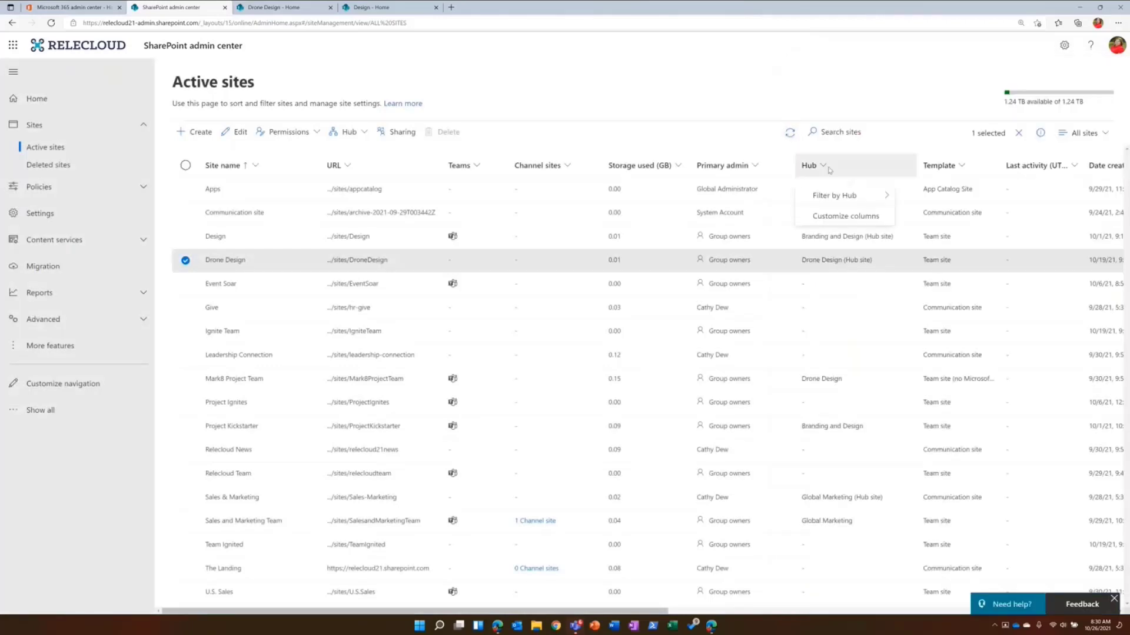
{"action": "mouse_move", "coordinate": [824, 199]}
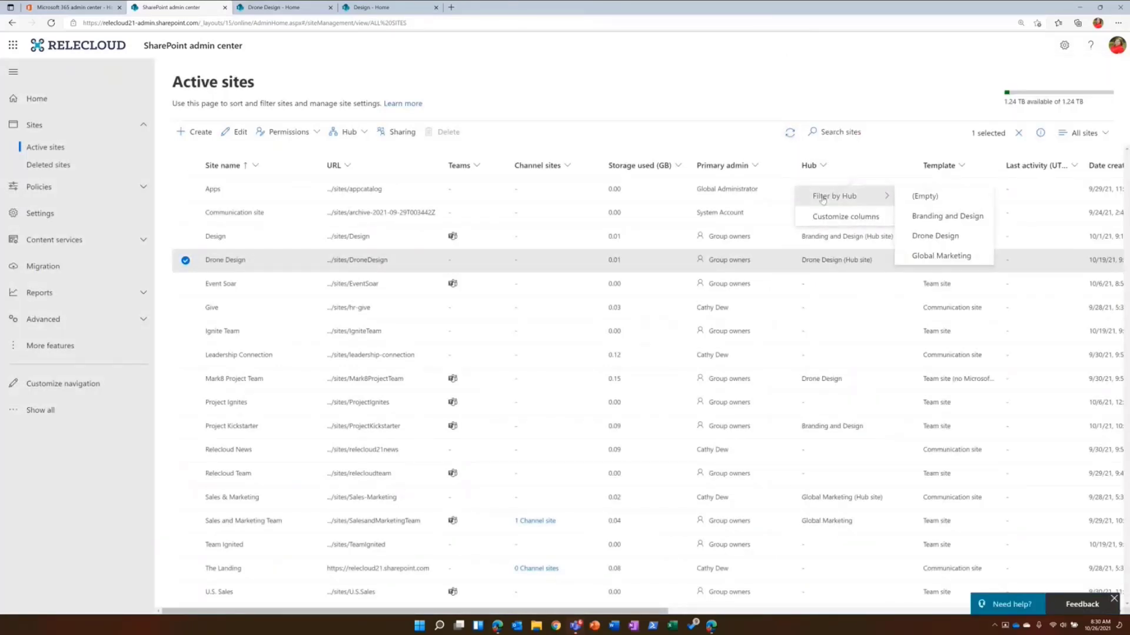
{"action": "left_click", "coordinate": [924, 217]}
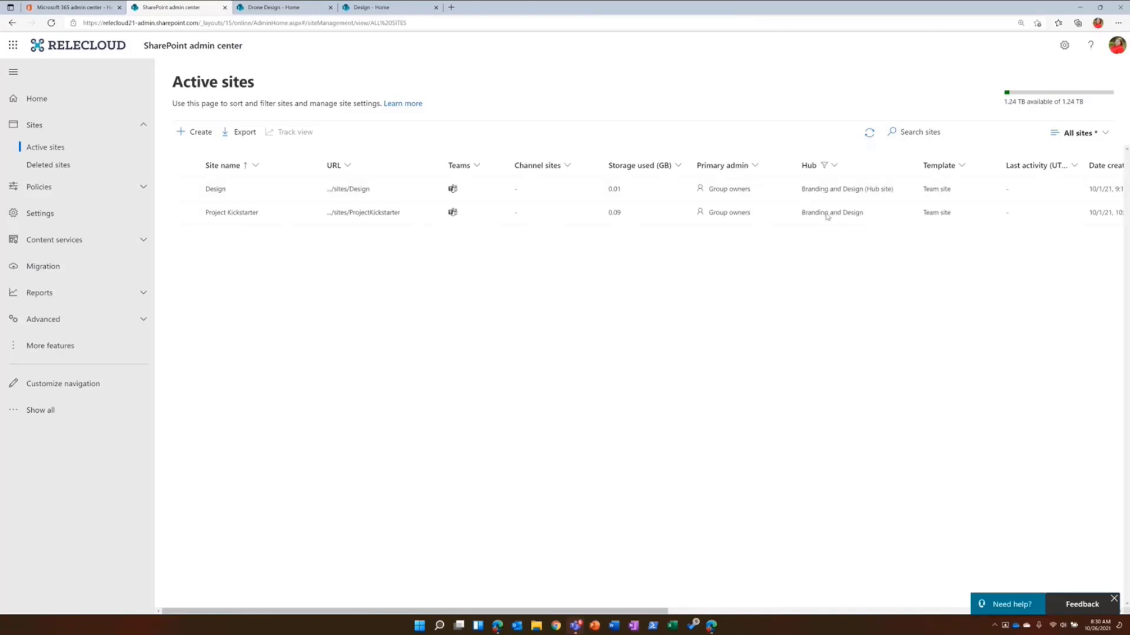
{"action": "left_click", "coordinate": [833, 166]}
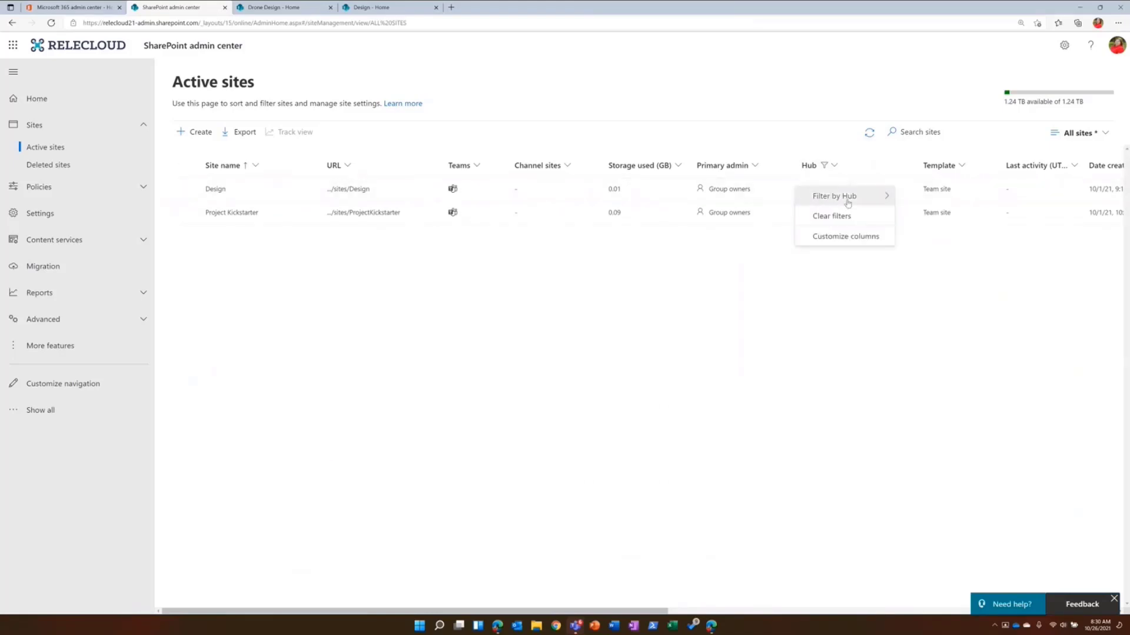
{"action": "left_click", "coordinate": [835, 216]}
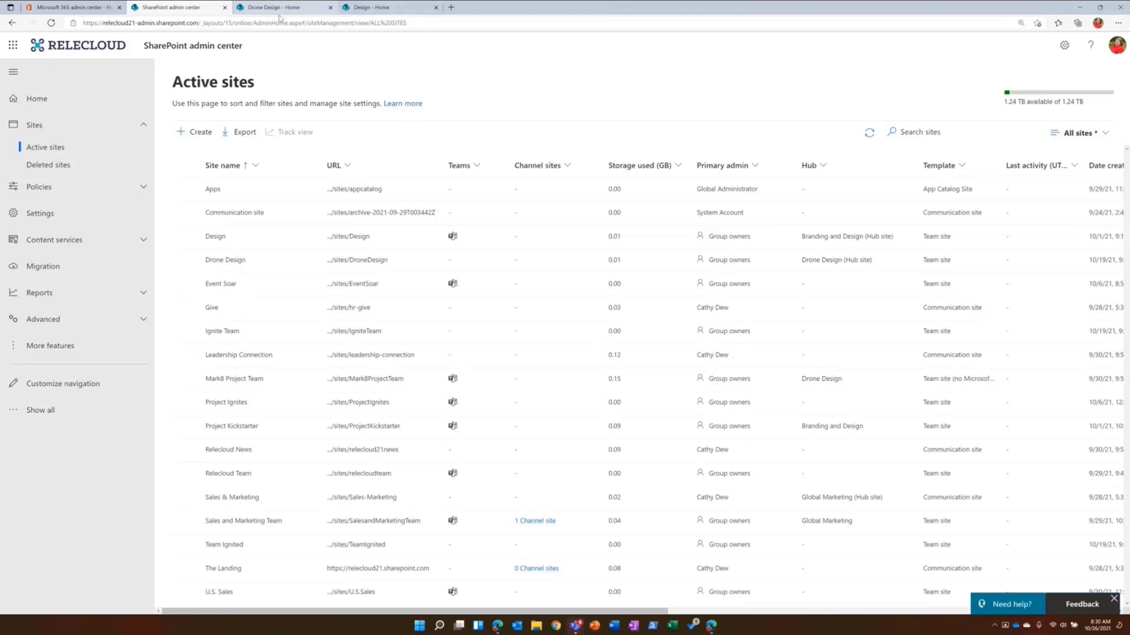
- On the Drone Design site, review the hub site settings and the site information, leaving both without changes
{"action": "left_click", "coordinate": [287, 11]}
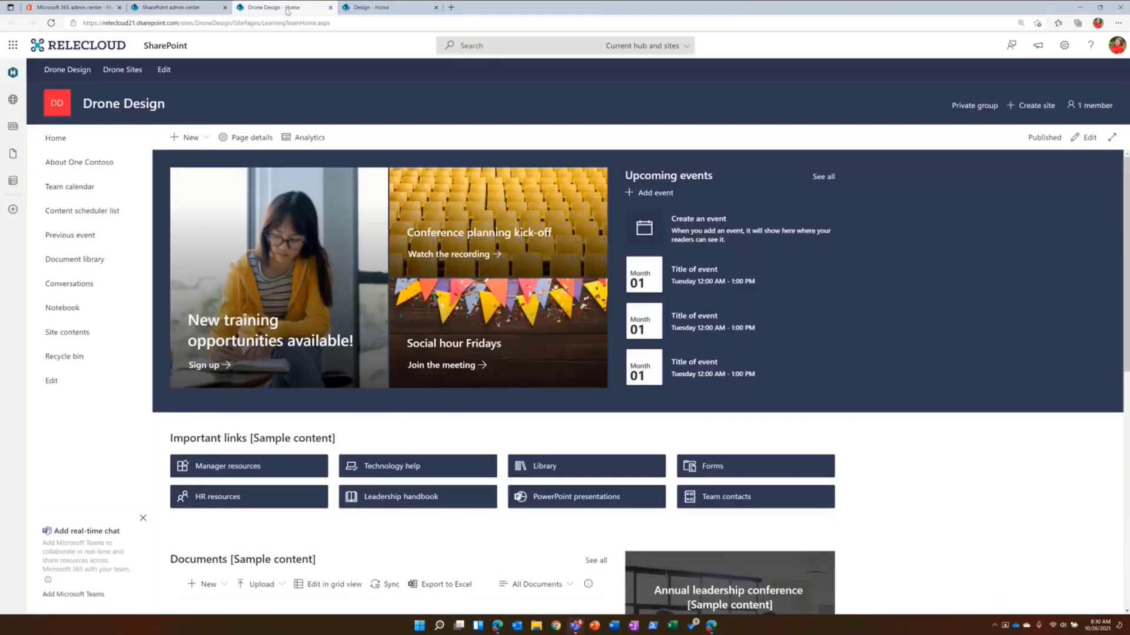
{"action": "left_click", "coordinate": [1064, 45]}
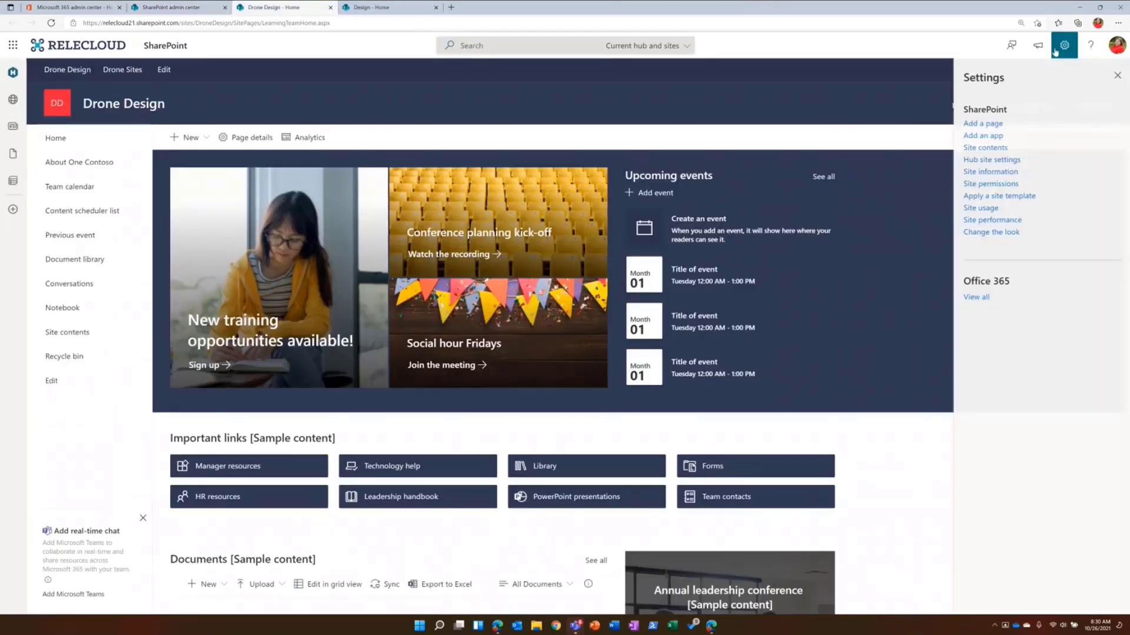
{"action": "left_click", "coordinate": [1016, 158]}
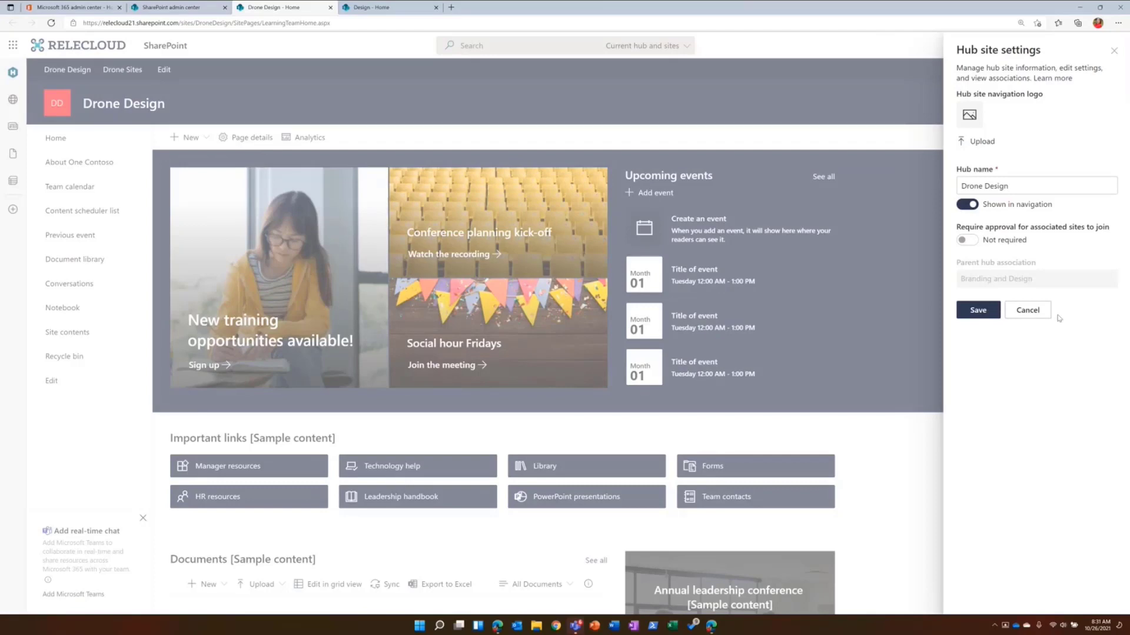
{"action": "left_click", "coordinate": [1027, 310]}
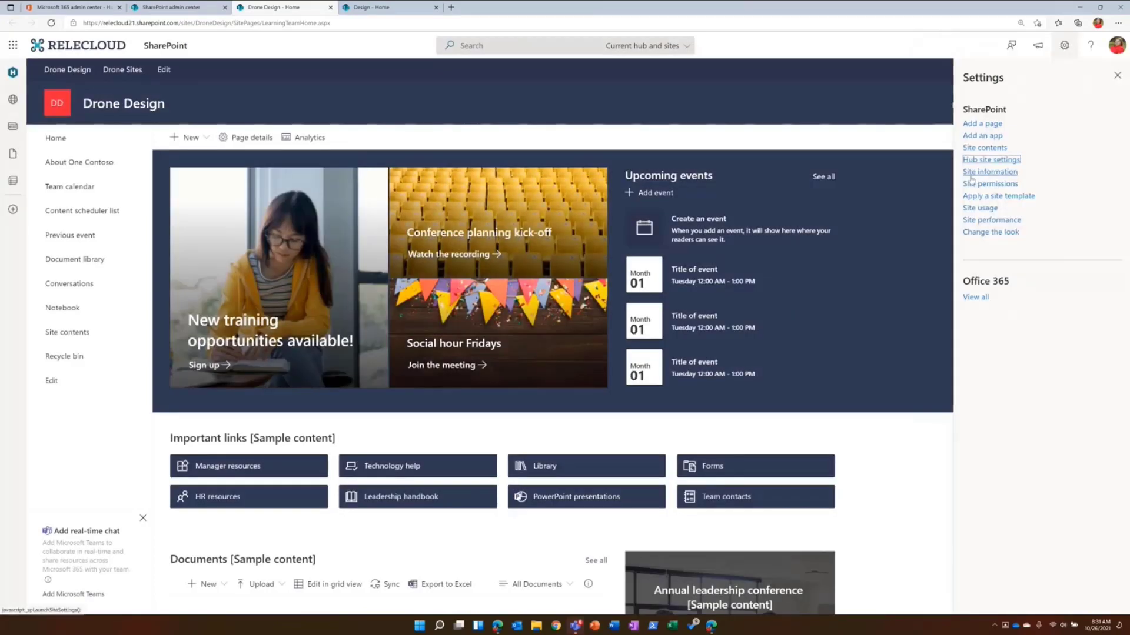
{"action": "left_click", "coordinate": [988, 172]}
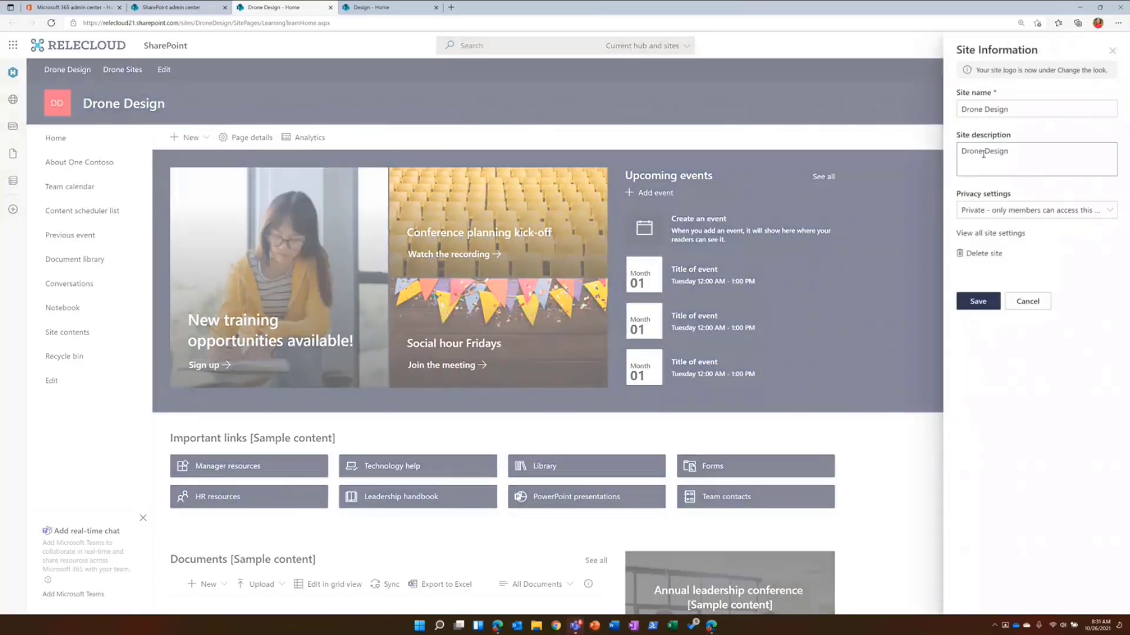
{"action": "left_click", "coordinate": [1027, 301]}
- Check the Ignite Team site's details in the admin center's active sites and open the site in a new tab
{"action": "left_click", "coordinate": [179, 8]}
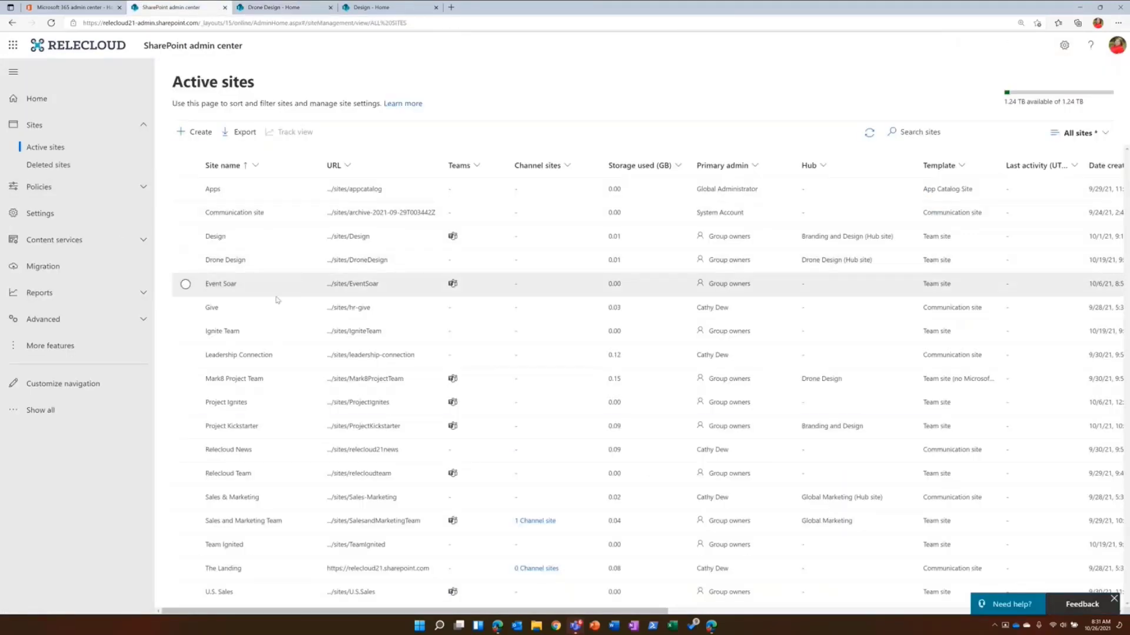
{"action": "left_click", "coordinate": [222, 332]}
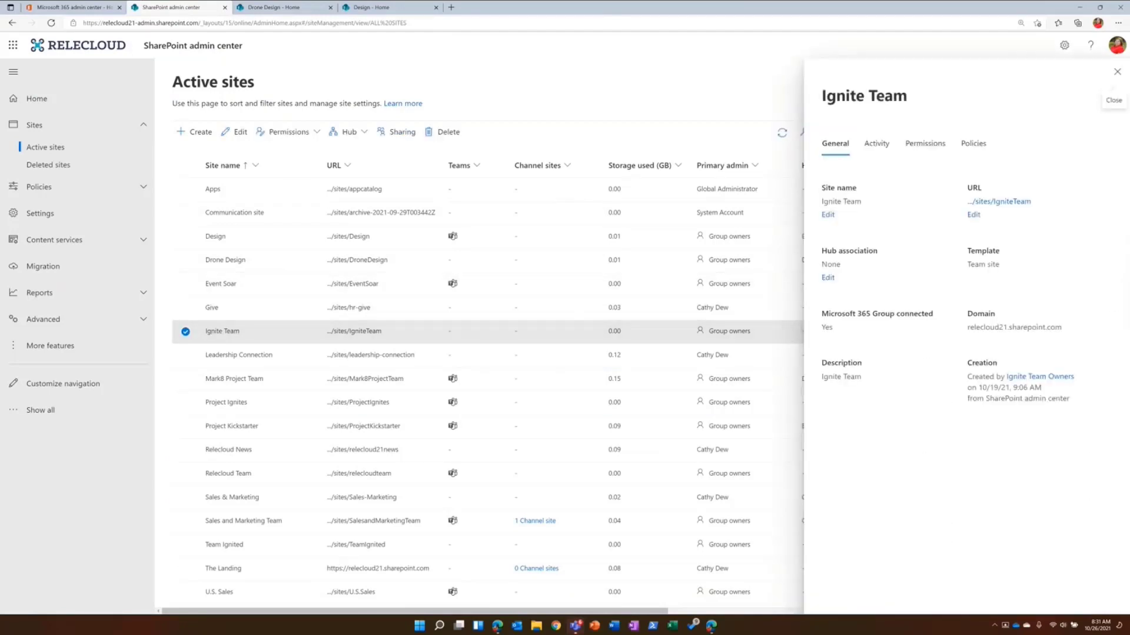
{"action": "left_click", "coordinate": [1117, 72]}
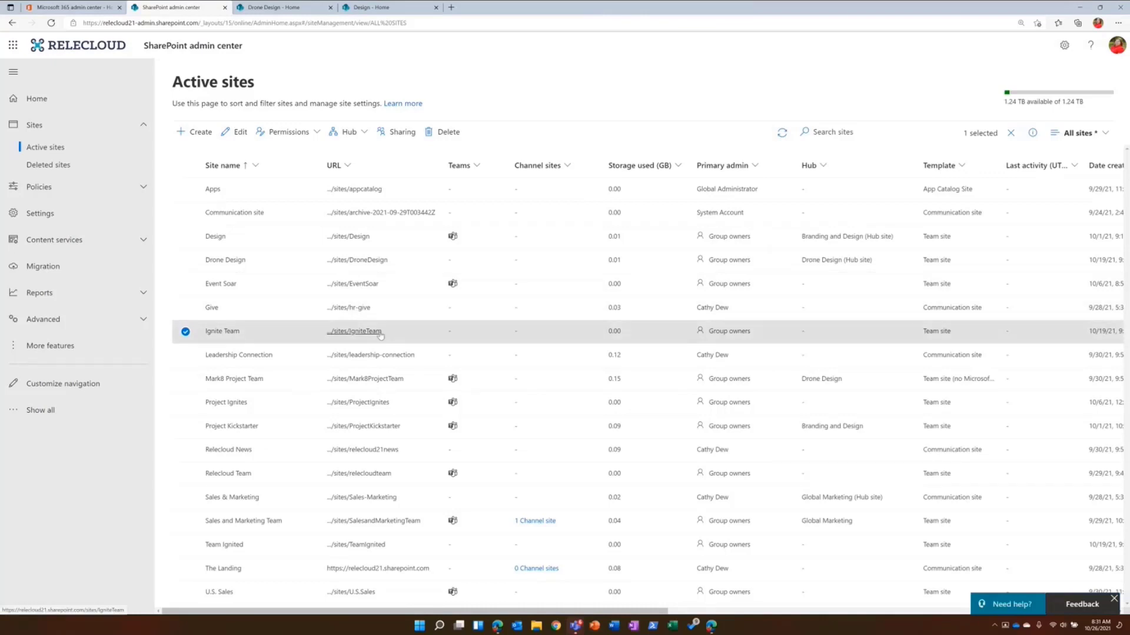
{"action": "right_click", "coordinate": [377, 332]}
{"action": "left_click", "coordinate": [412, 340]}
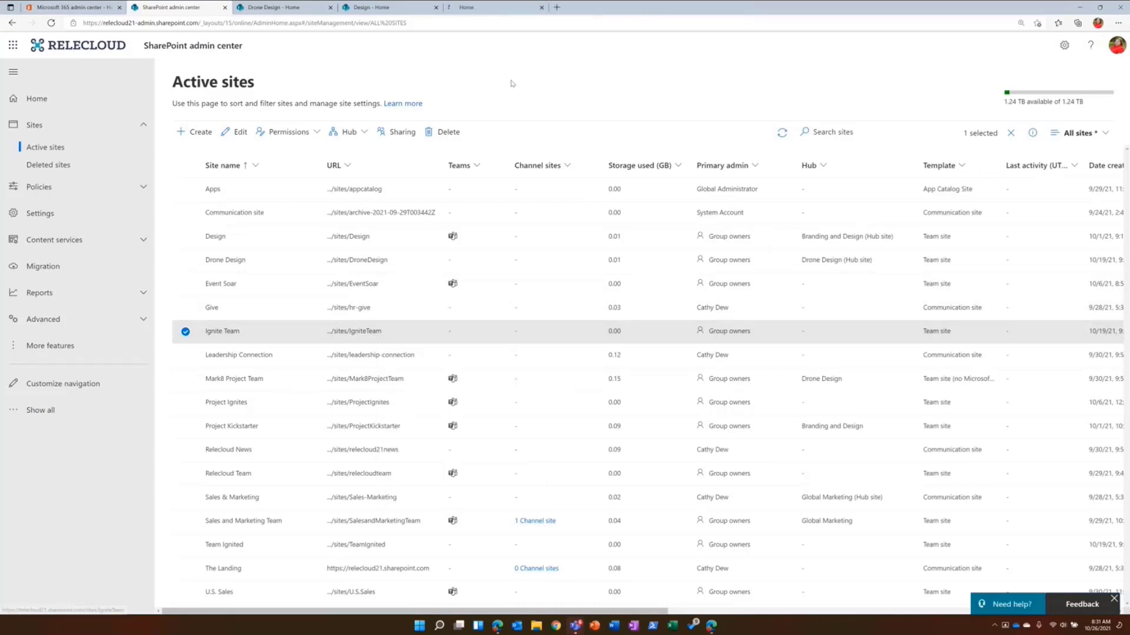
{"action": "left_click", "coordinate": [488, 7]}
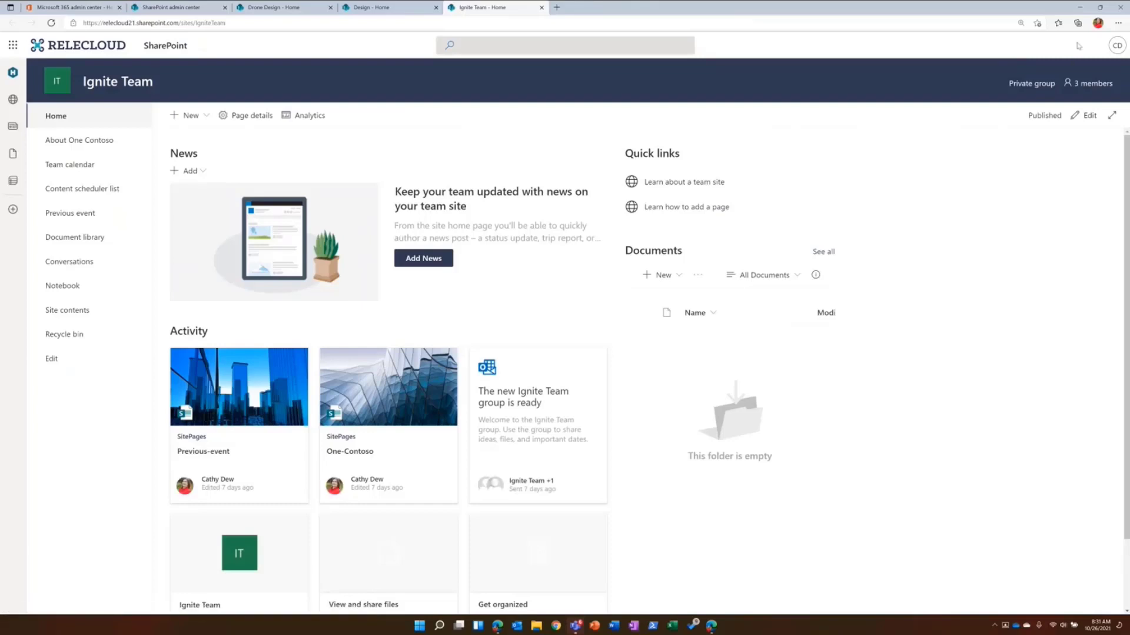
- Set the Ignite Team site's hub site association to Drone Design in its site information
{"action": "left_click", "coordinate": [1064, 45]}
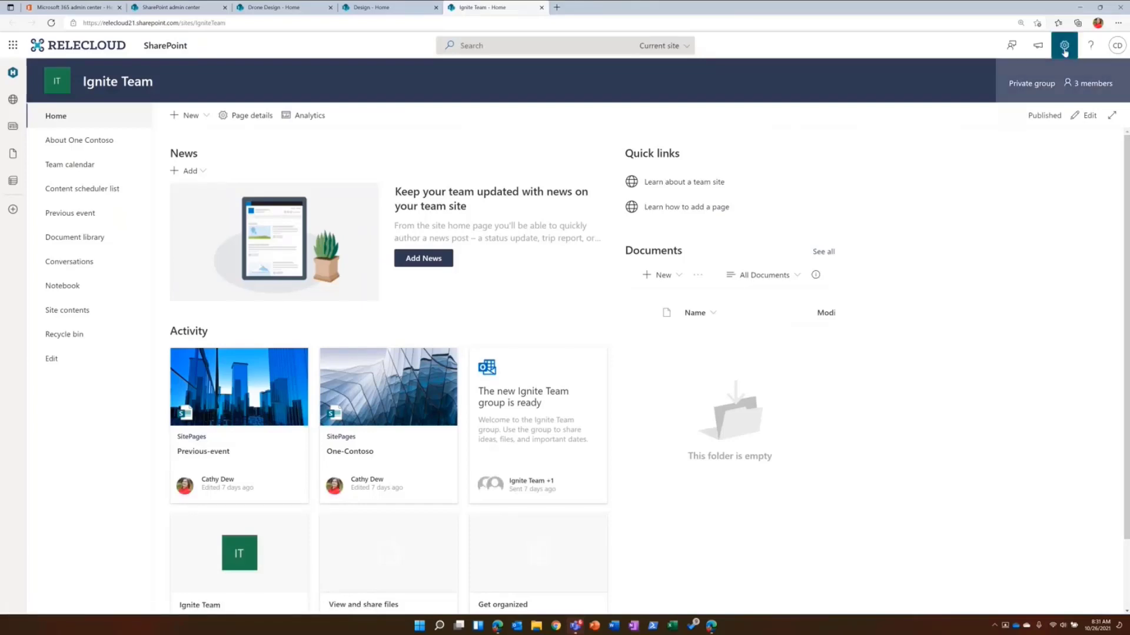
{"action": "left_click", "coordinate": [1001, 159]}
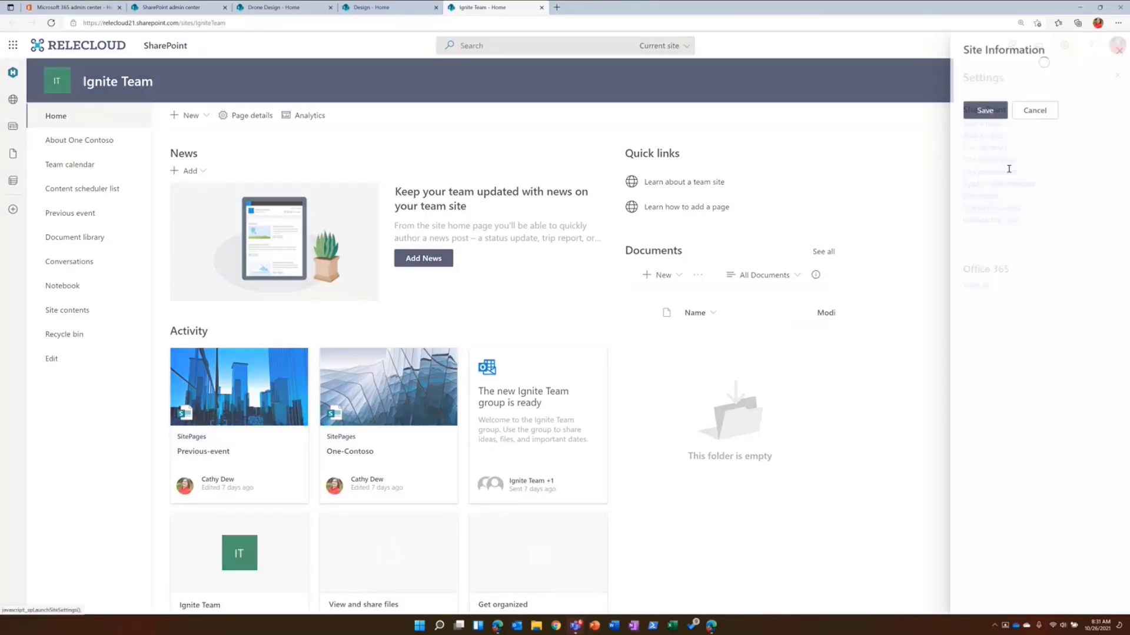
{"action": "left_click", "coordinate": [1017, 211]}
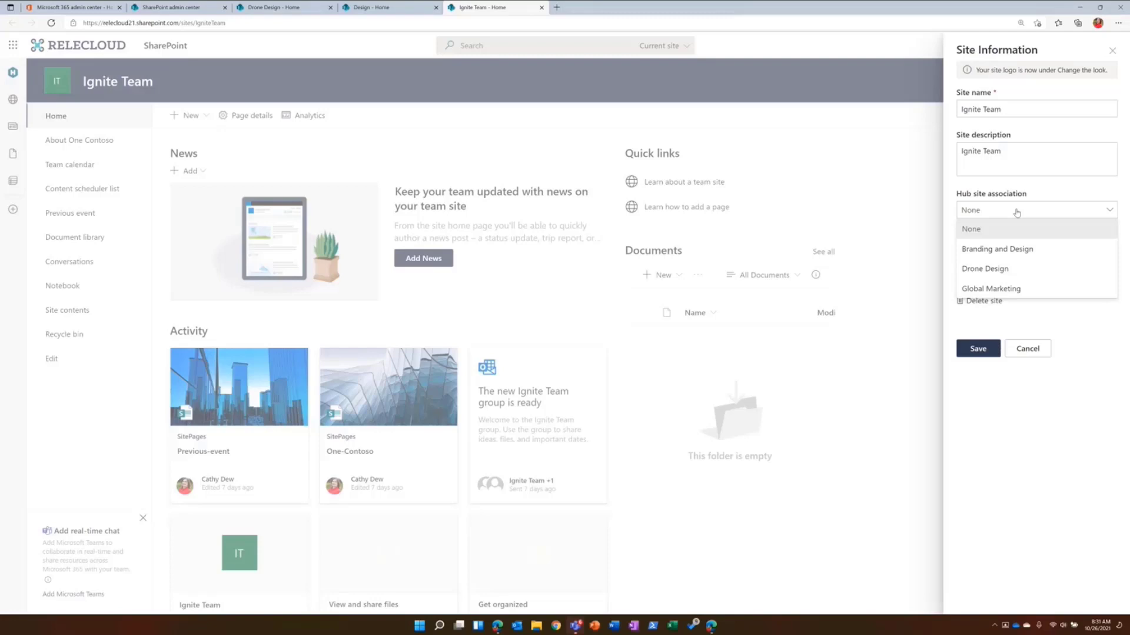
{"action": "left_click", "coordinate": [992, 270]}
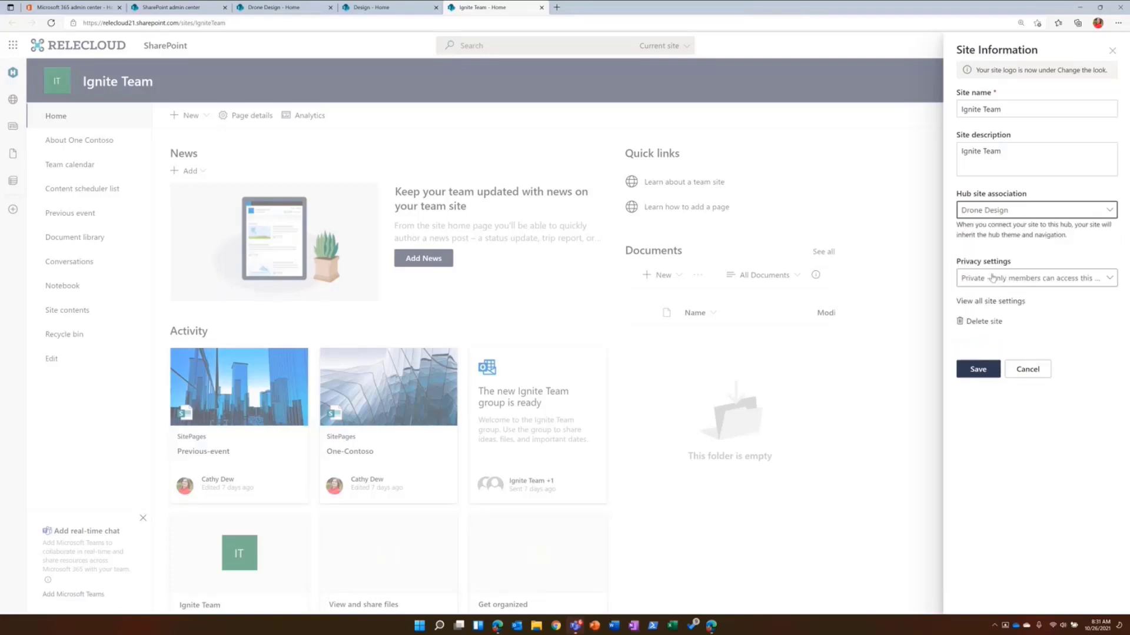